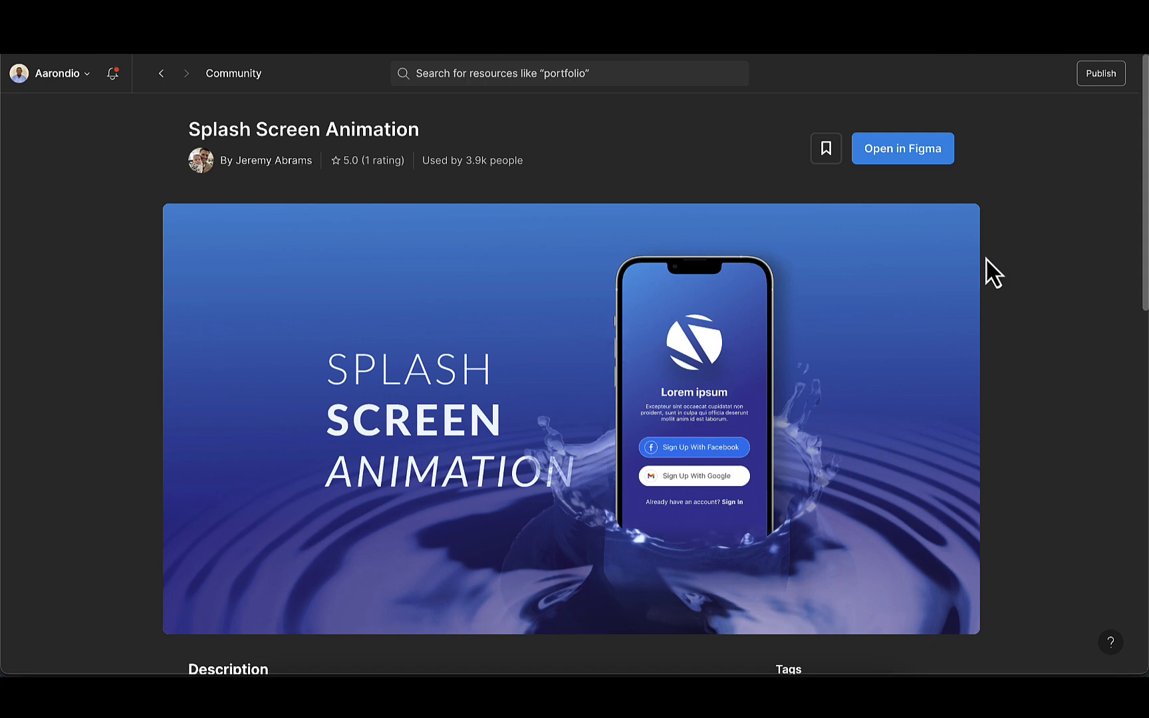
Open the Splash Screen Animation community file in Figma and add a new page named Tutorials
click(986, 61)
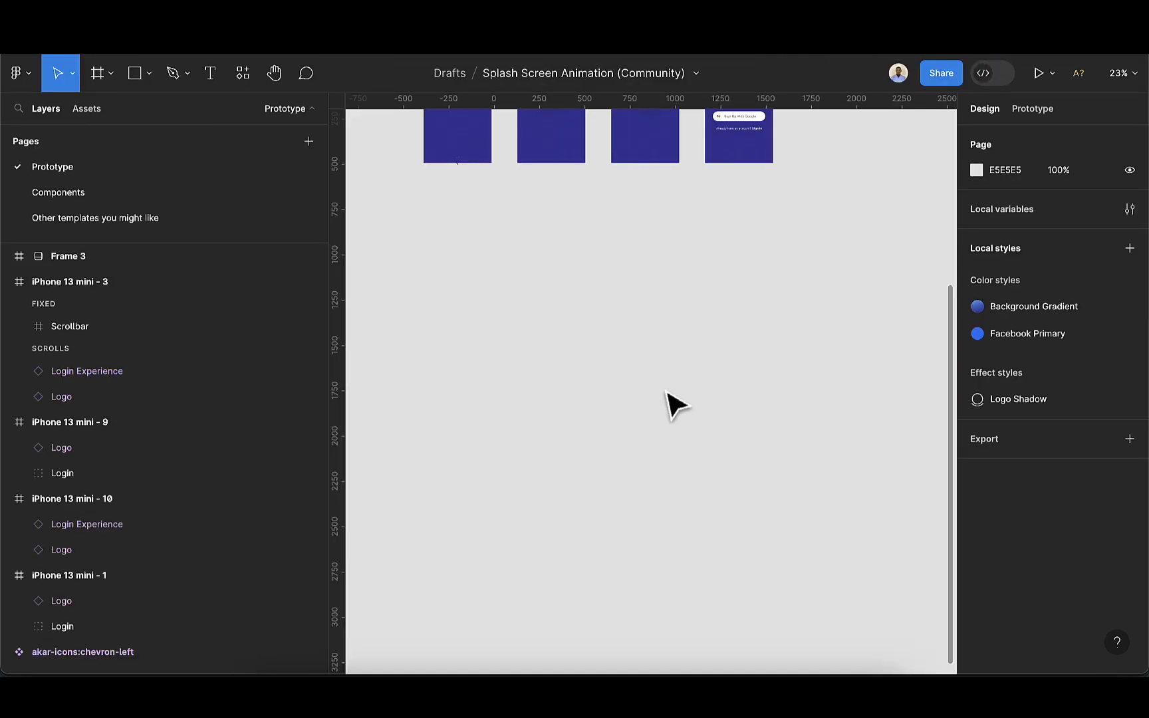
click(309, 142)
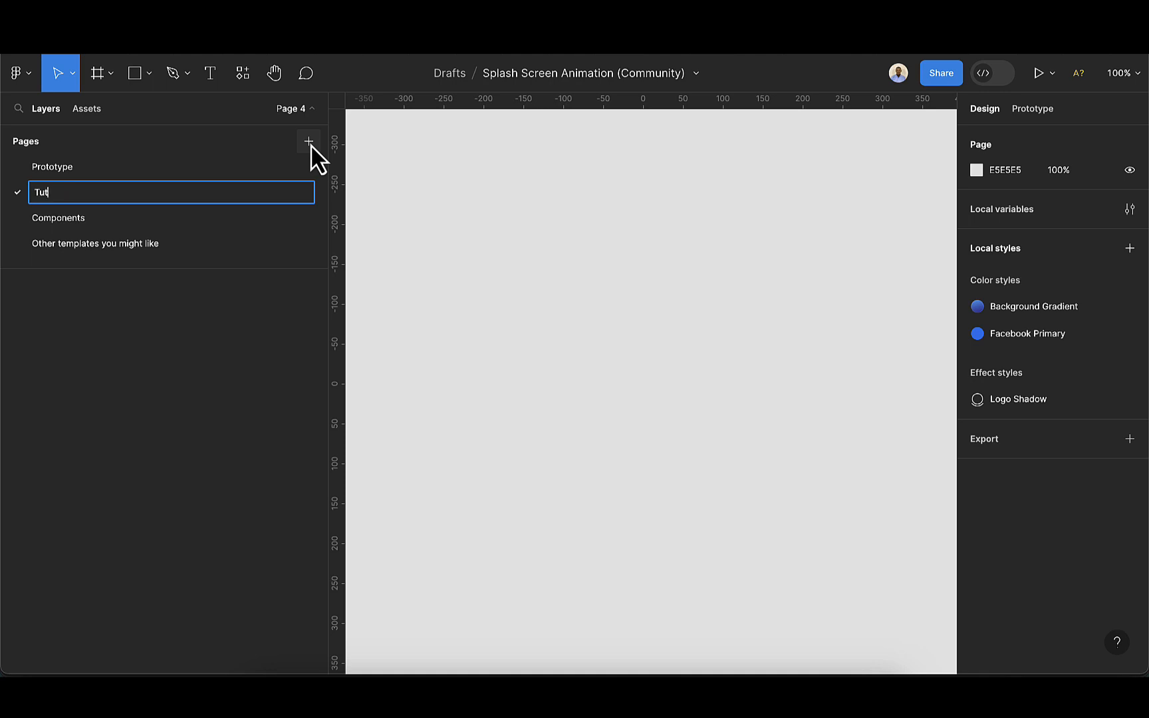
text(Tutorials)
key(Return)
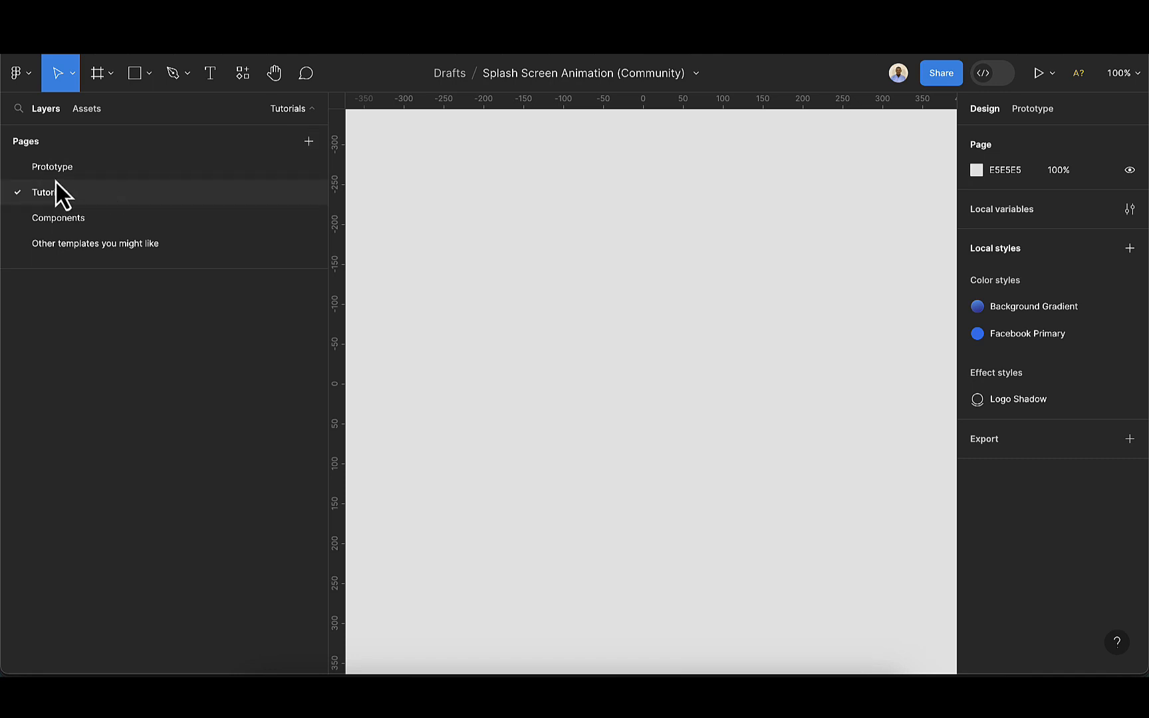
Copy the Logo and Login Experience components from the Components page and paste them onto the Tutorials page
click(70, 219)
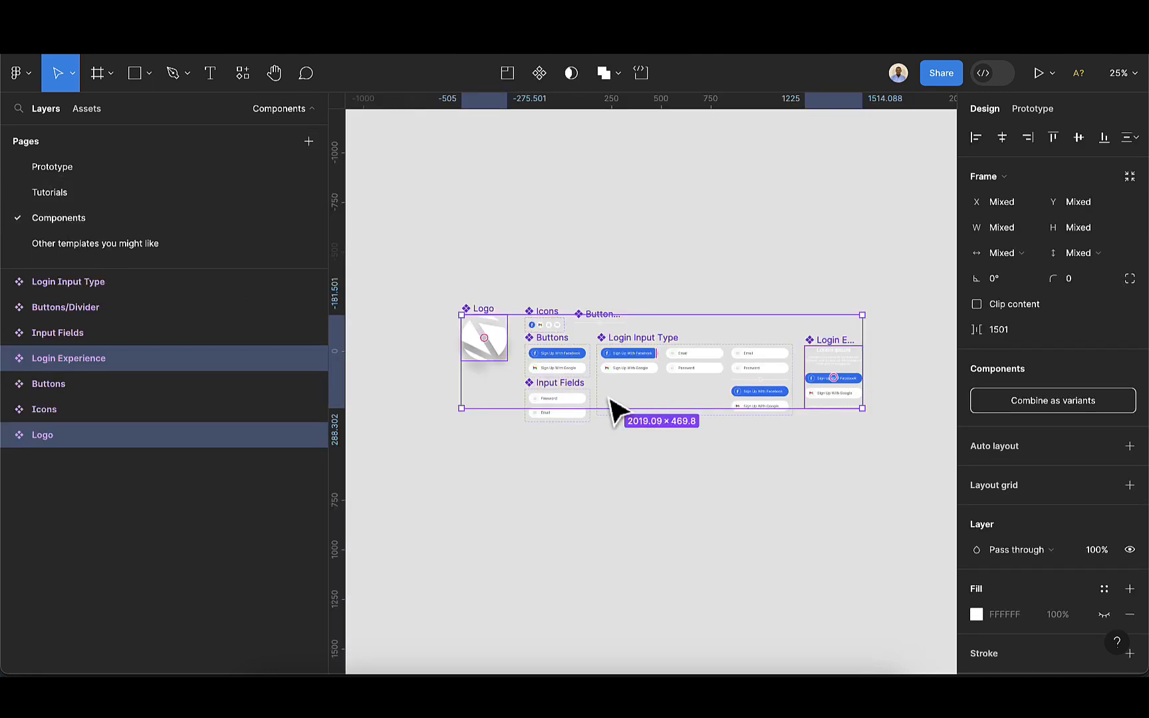
click(584, 447)
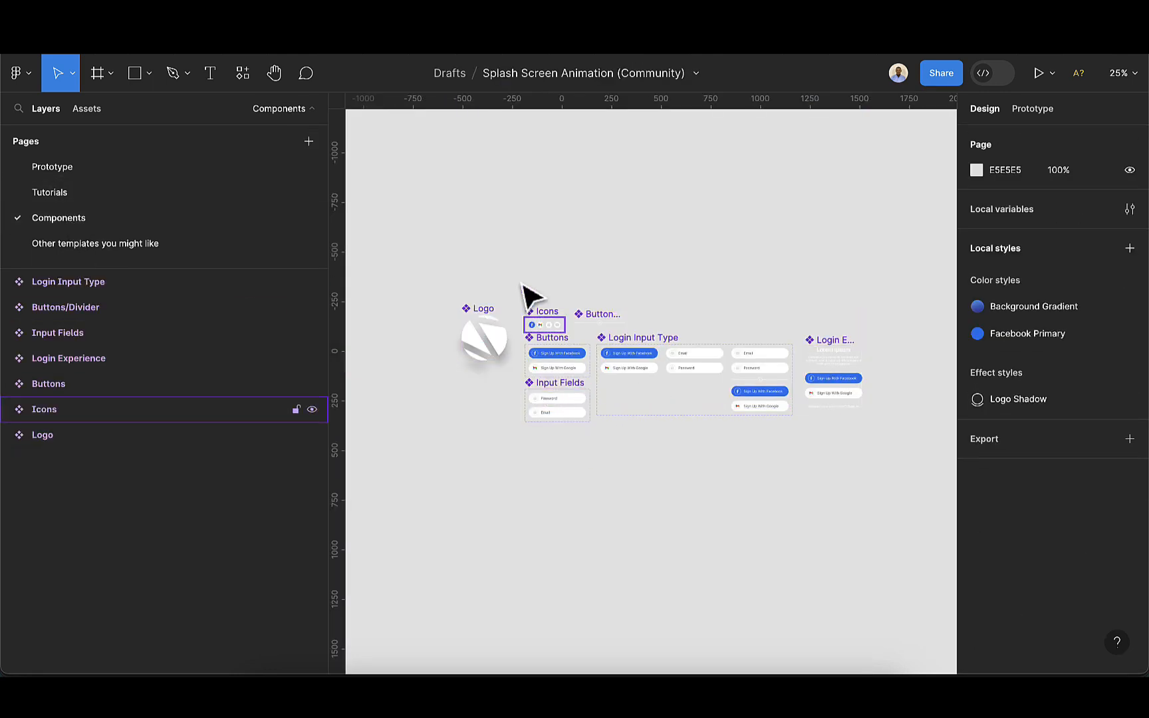
click(488, 312)
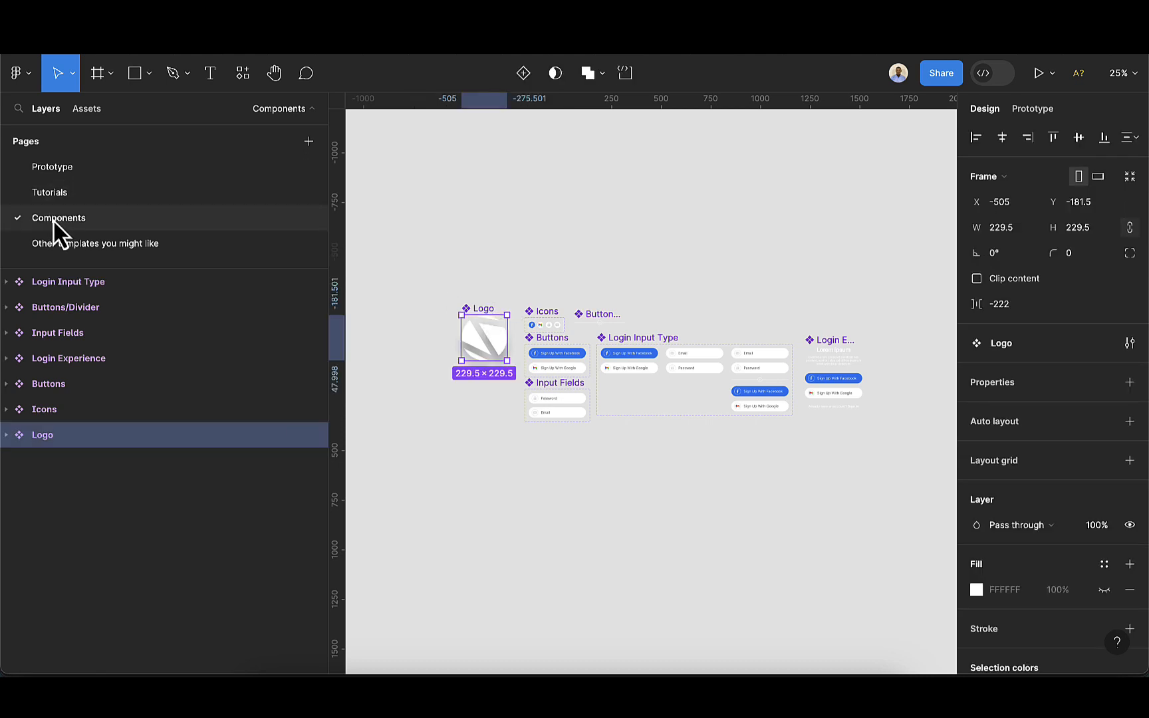
shift+click(836, 352)
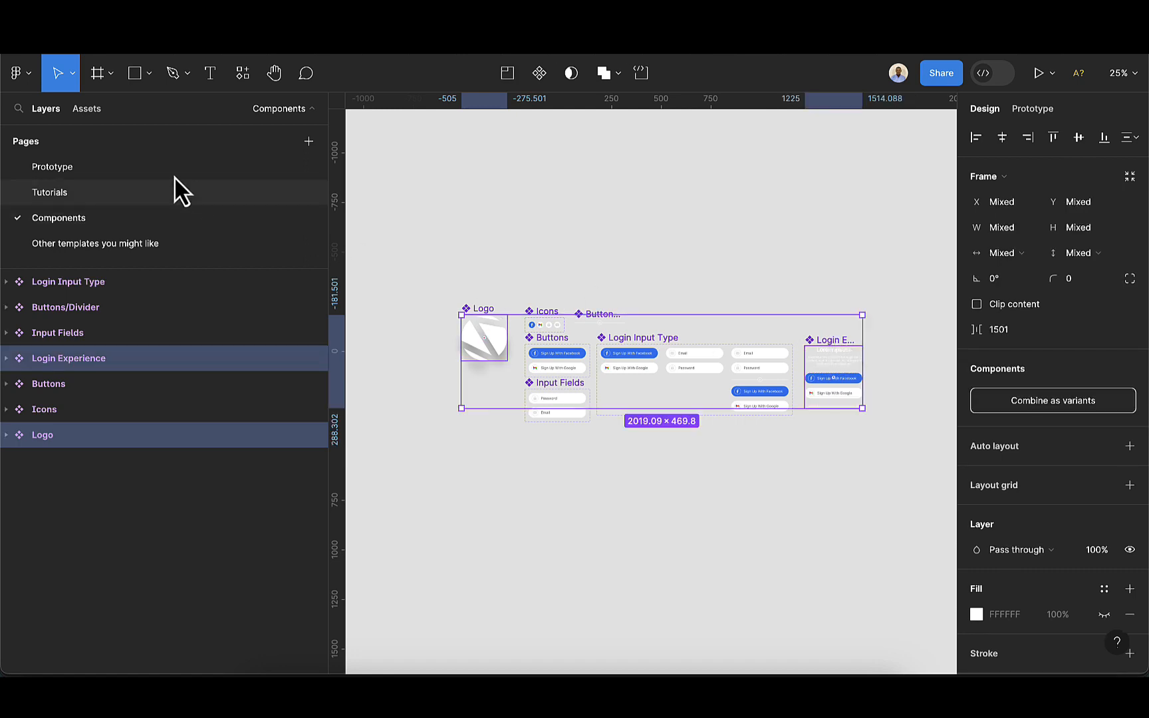
click(98, 191)
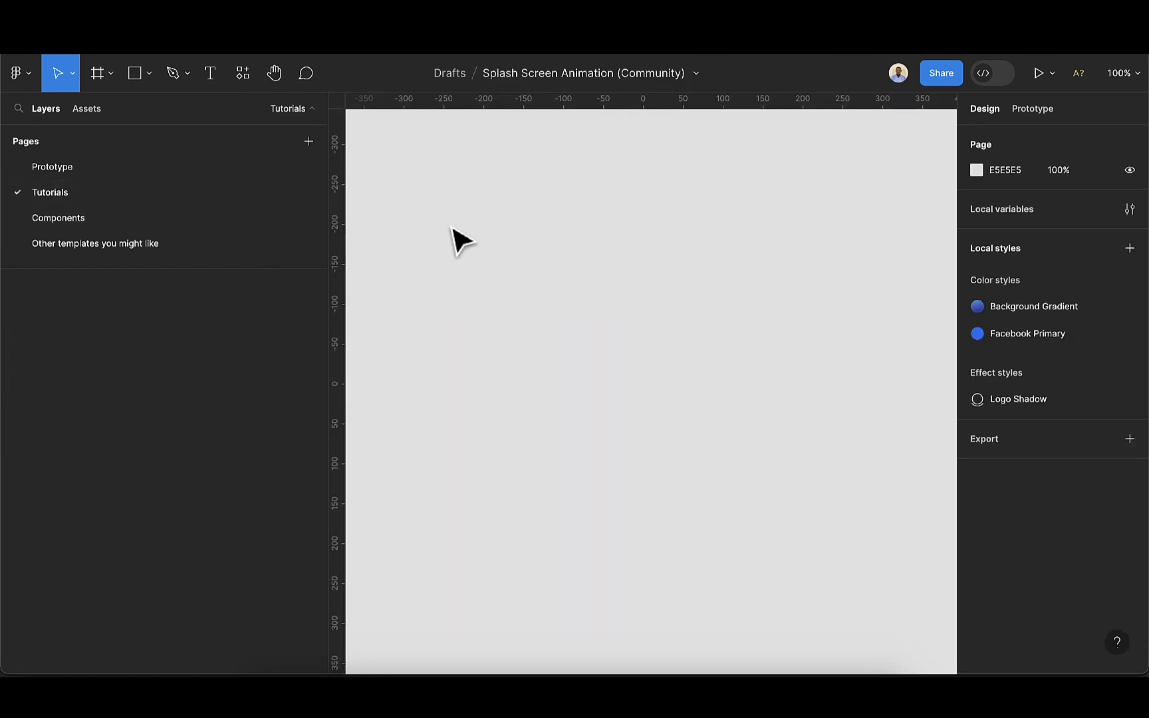
key(ctrl+v)
key(Escape)
drag(885, 379, 473, 248)
click(636, 298)
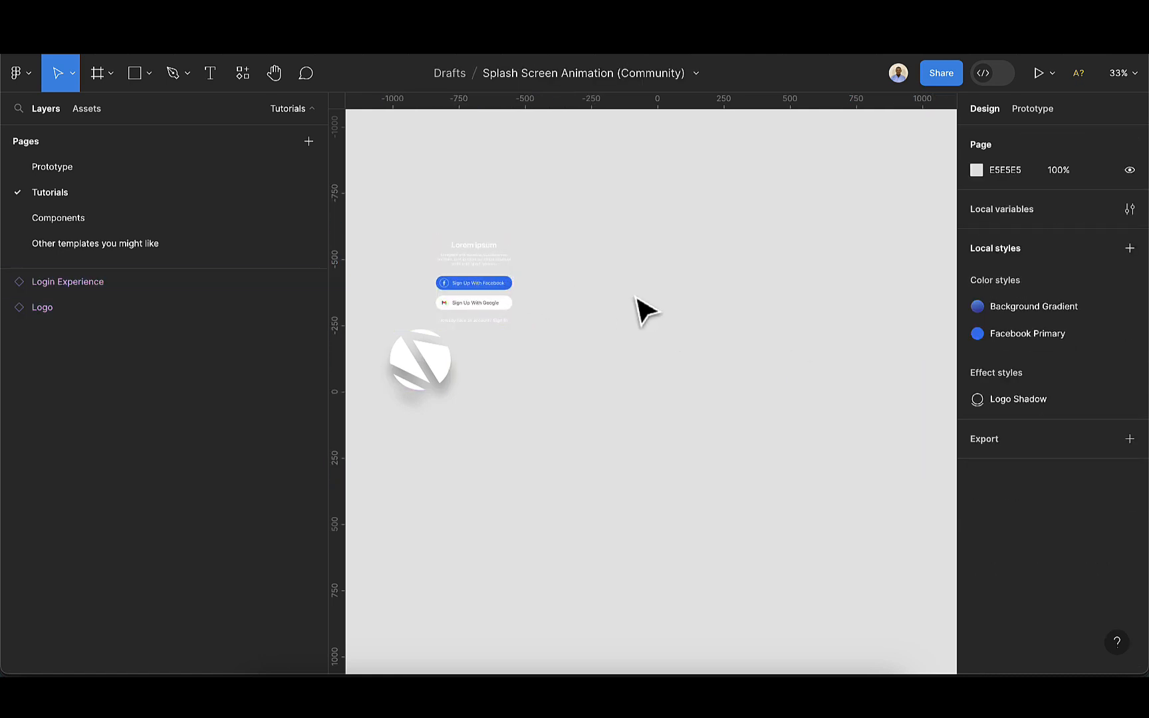
Create an iPhone 13 mini frame (375 × 812) beside the pasted components
click(97, 81)
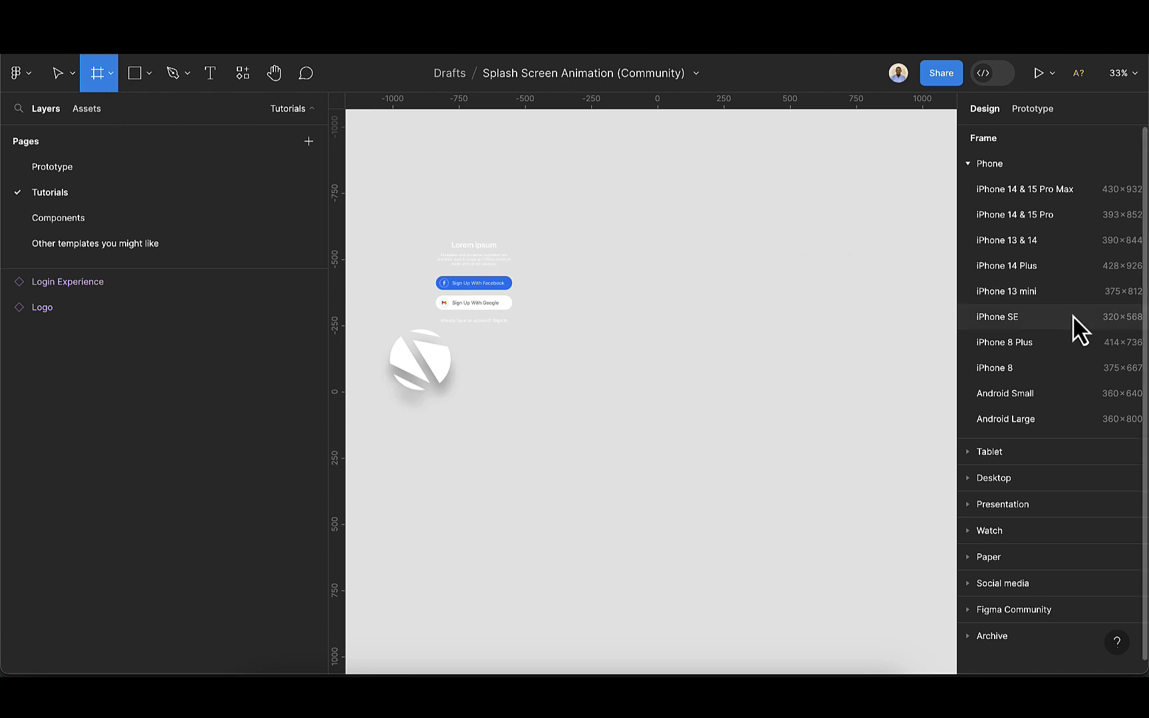
click(1018, 292)
drag(617, 333, 585, 405)
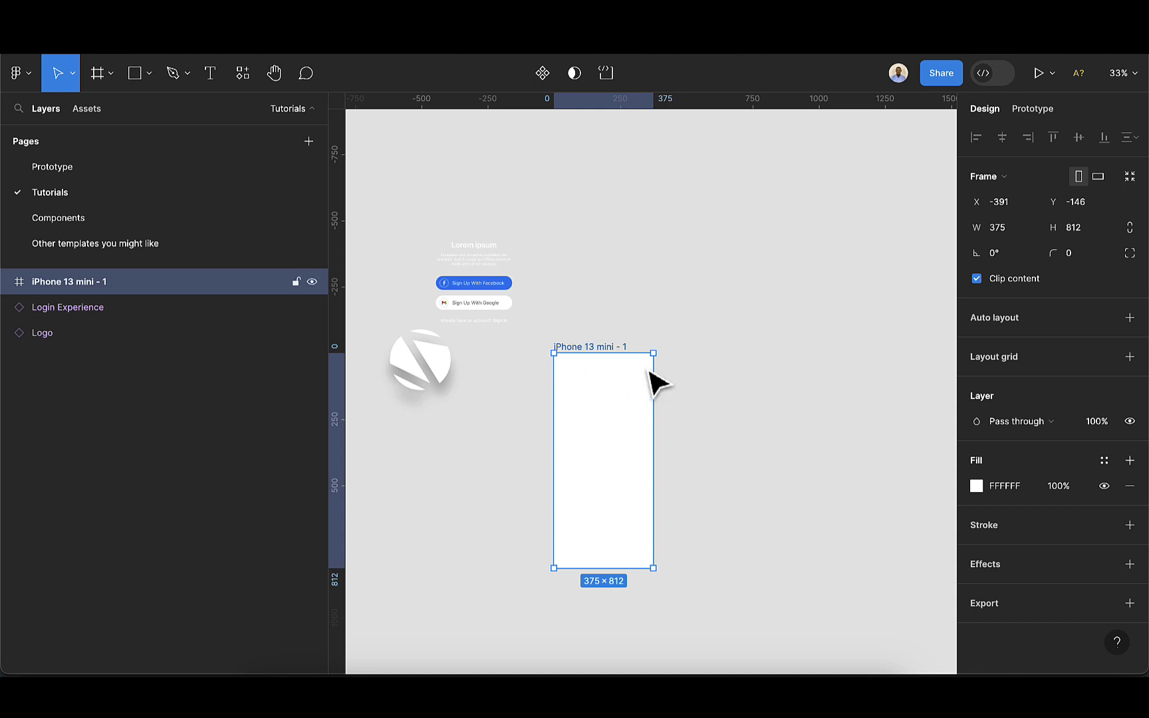
Apply the Background Gradient color style as the frame's fill
click(1105, 461)
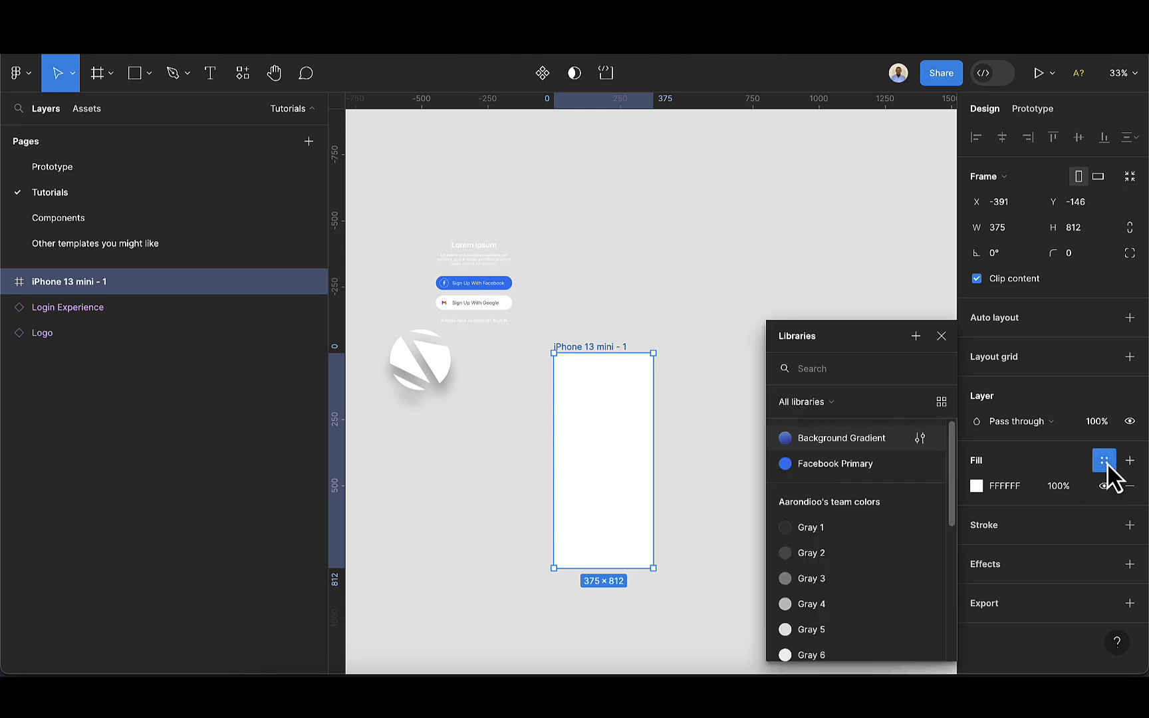
click(829, 442)
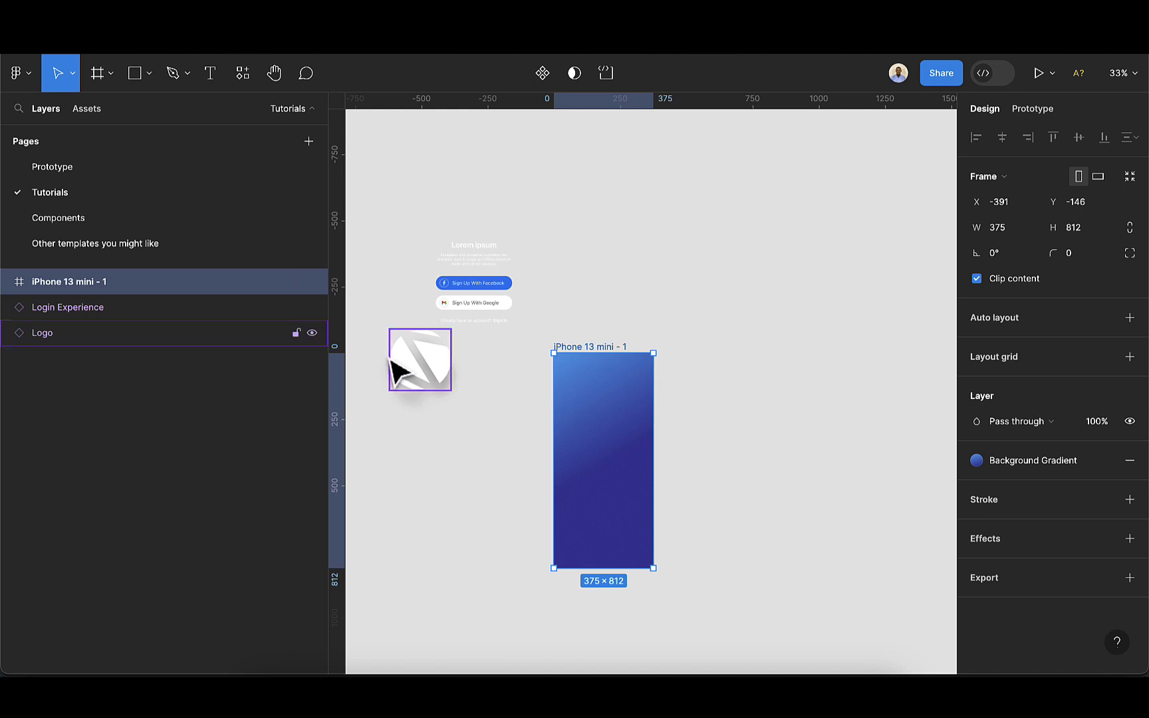
Move the Logo and Login Experience instances into the iPhone frame, logo above the login block
click(413, 367)
drag(413, 369, 598, 410)
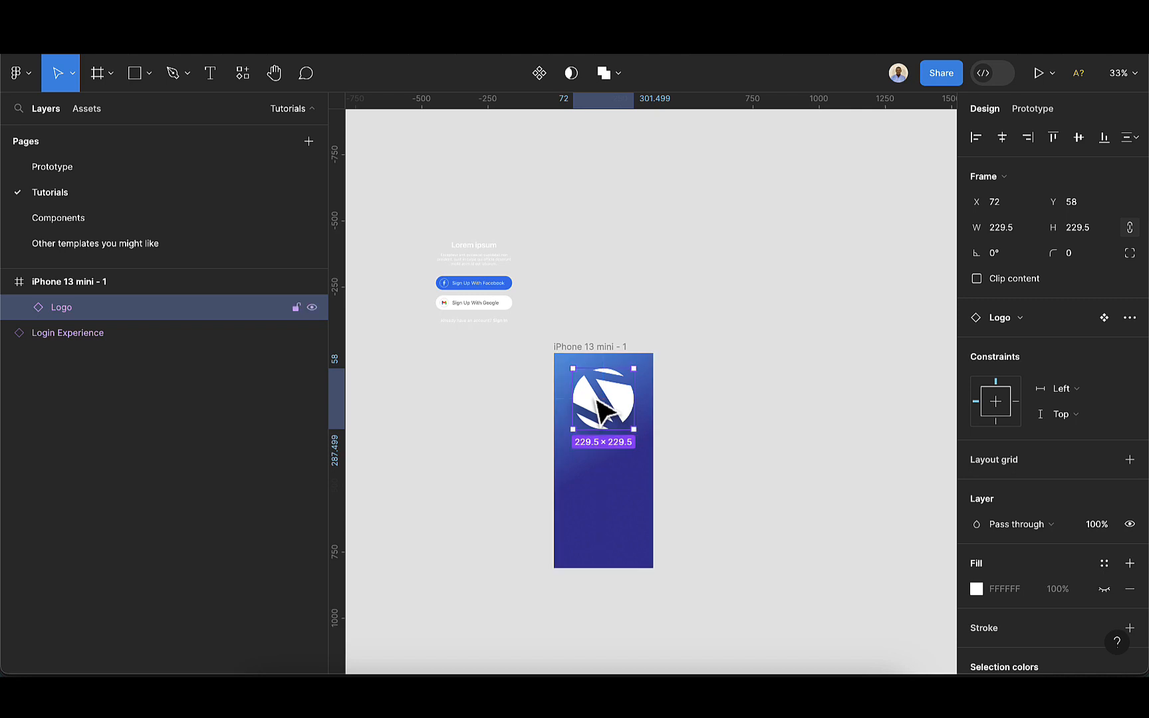
click(478, 262)
drag(476, 260, 608, 474)
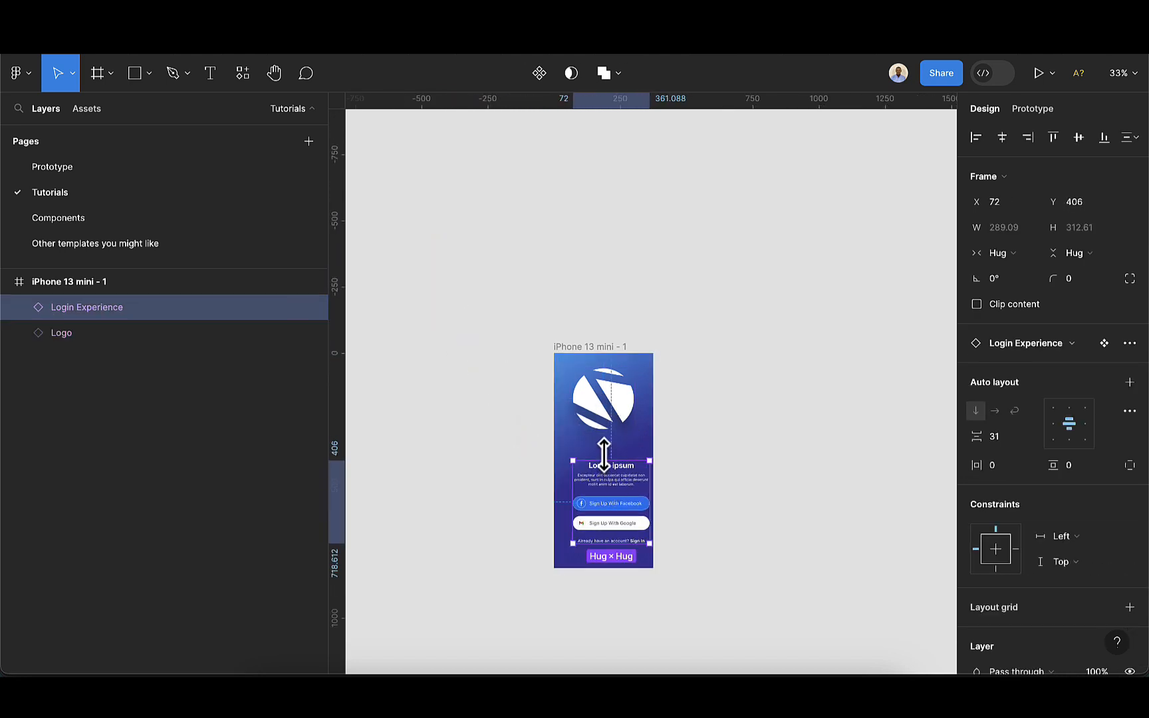
Center the Logo and Login Experience horizontally within the frame
shift+click(606, 415)
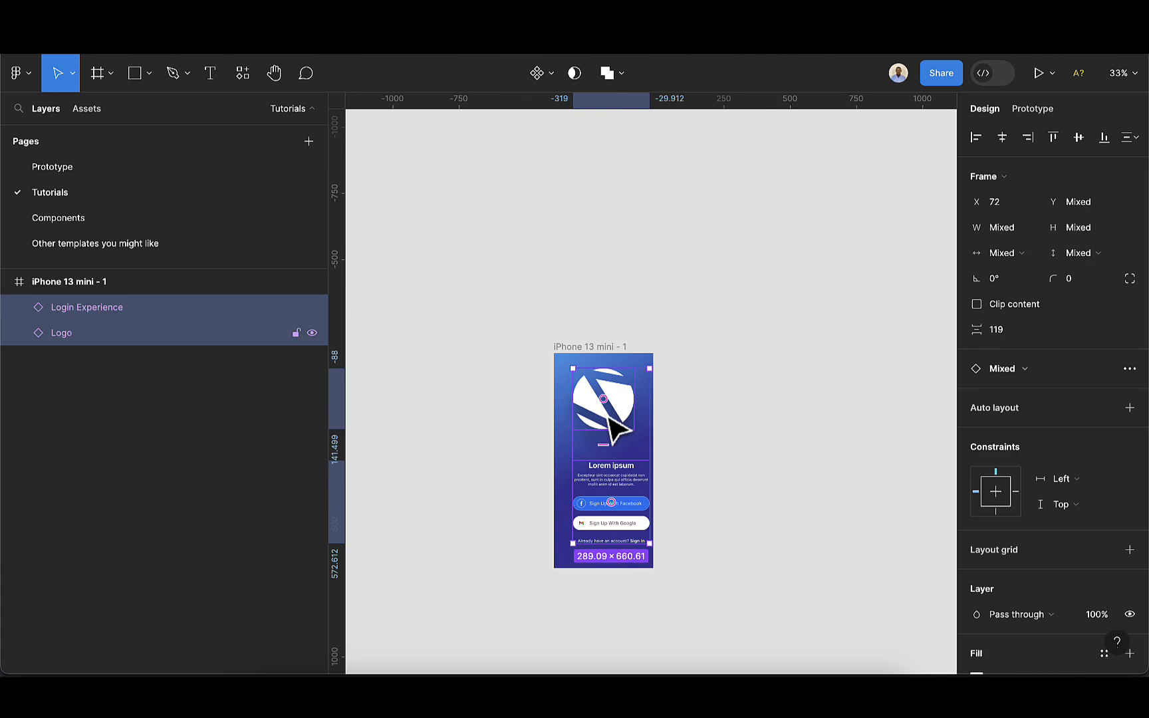
click(996, 141)
click(642, 385)
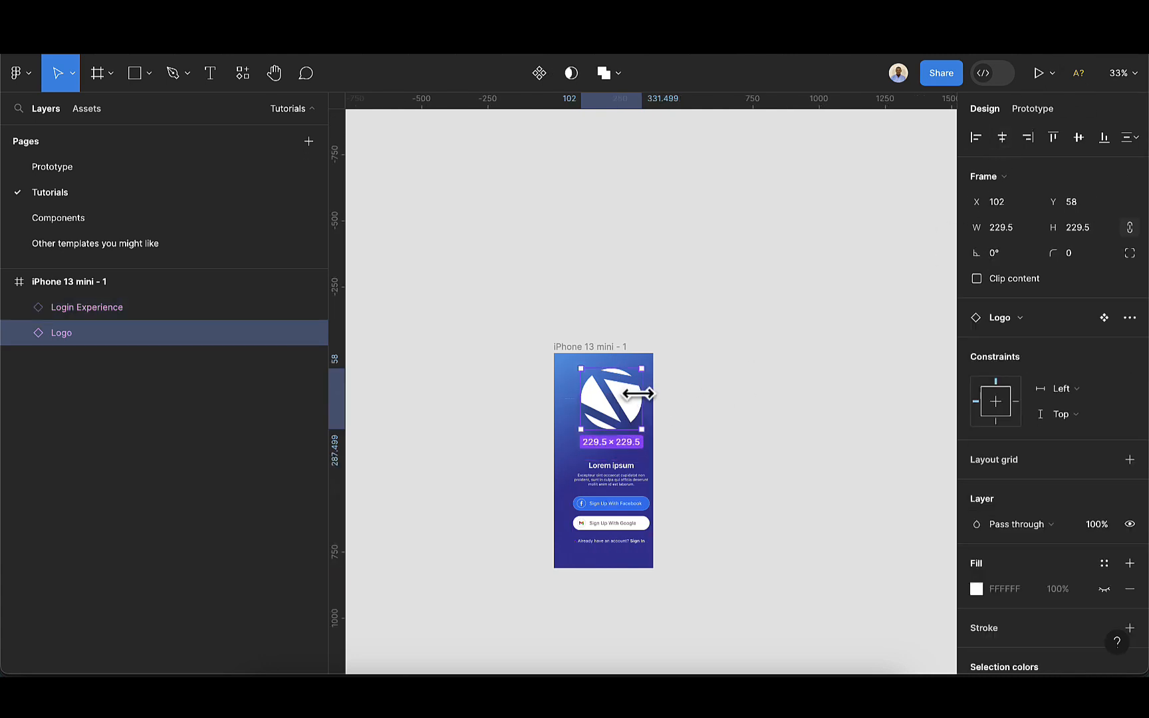
click(1003, 137)
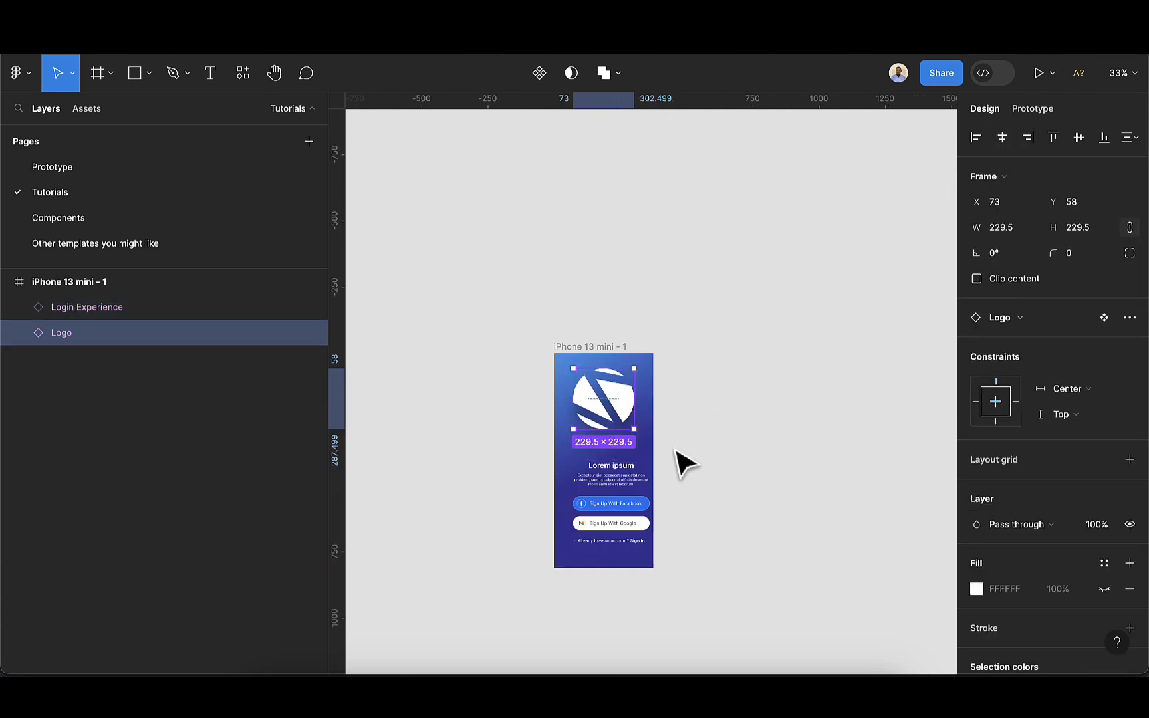
click(621, 503)
click(1003, 141)
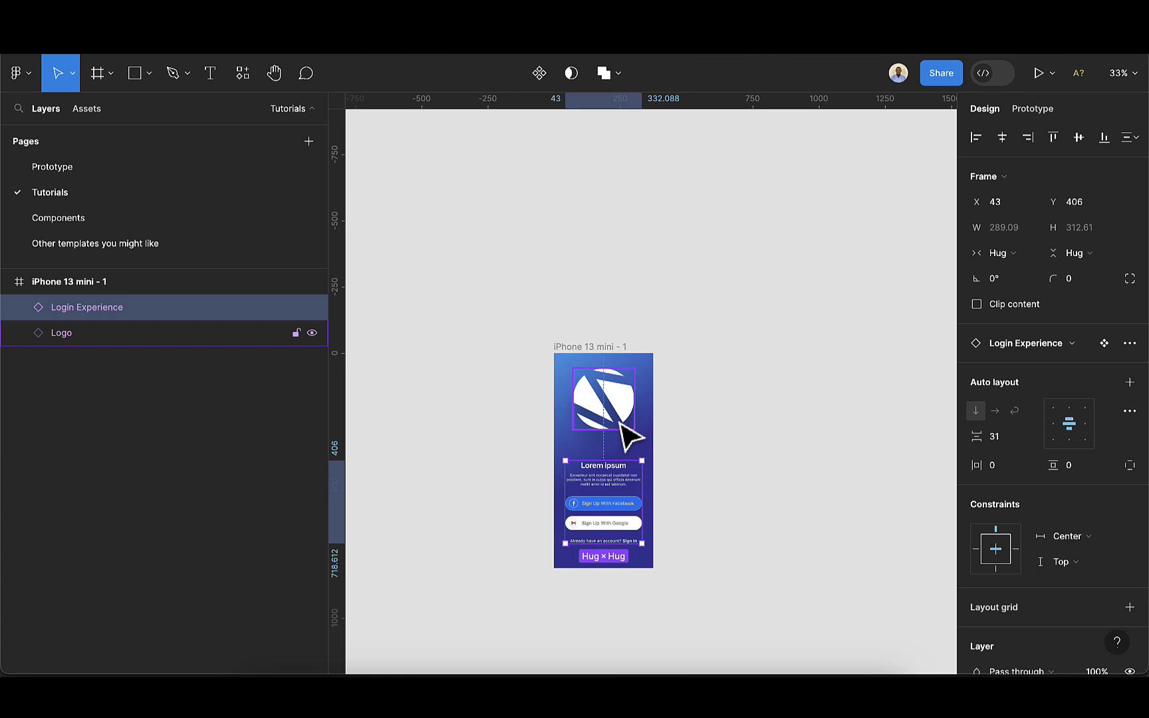
Nudge the logo upward until it sits entirely above the frame, at about Y -252
click(625, 432)
drag(625, 436, 616, 422)
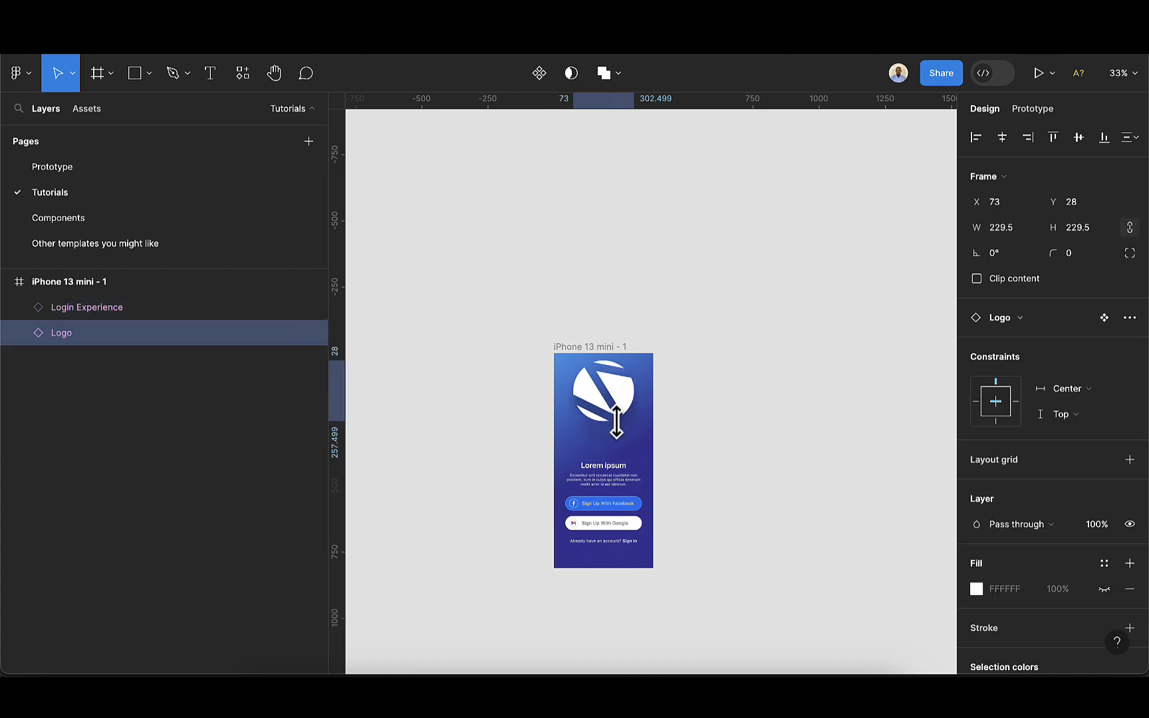
key(shift+Up)
key(shift+Up)
key(shift+Up)
key(shift+Up)
key(shift+Up)
key(shift+Up)
key(shift+Up)
key(shift+Up)
key(shift+Up)
key(shift+Up)
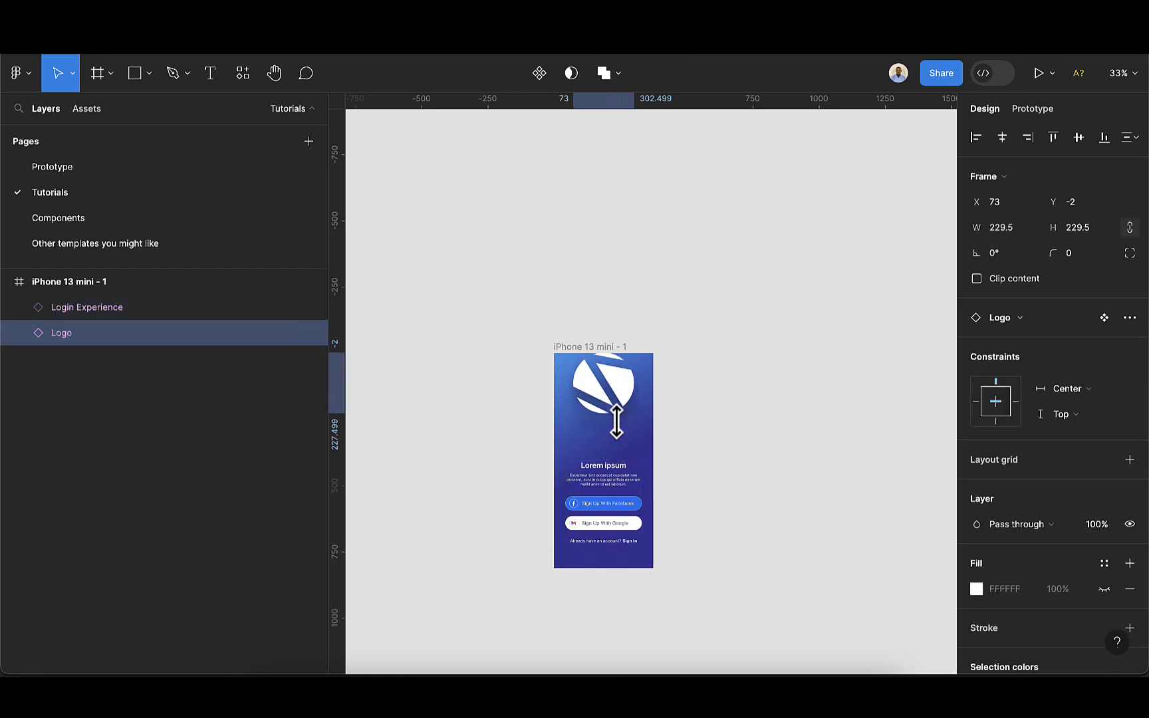
key(shift+Up)
key(shift+Up)
key(shift+Up)
key(shift+Up)
key(shift+Up)
key(shift+Up)
key(shift+Up)
key(shift+Up)
key(shift+Up)
key(shift+Up)
key(shift+Up)
key(shift+Up)
key(shift+Up)
key(shift+Up)
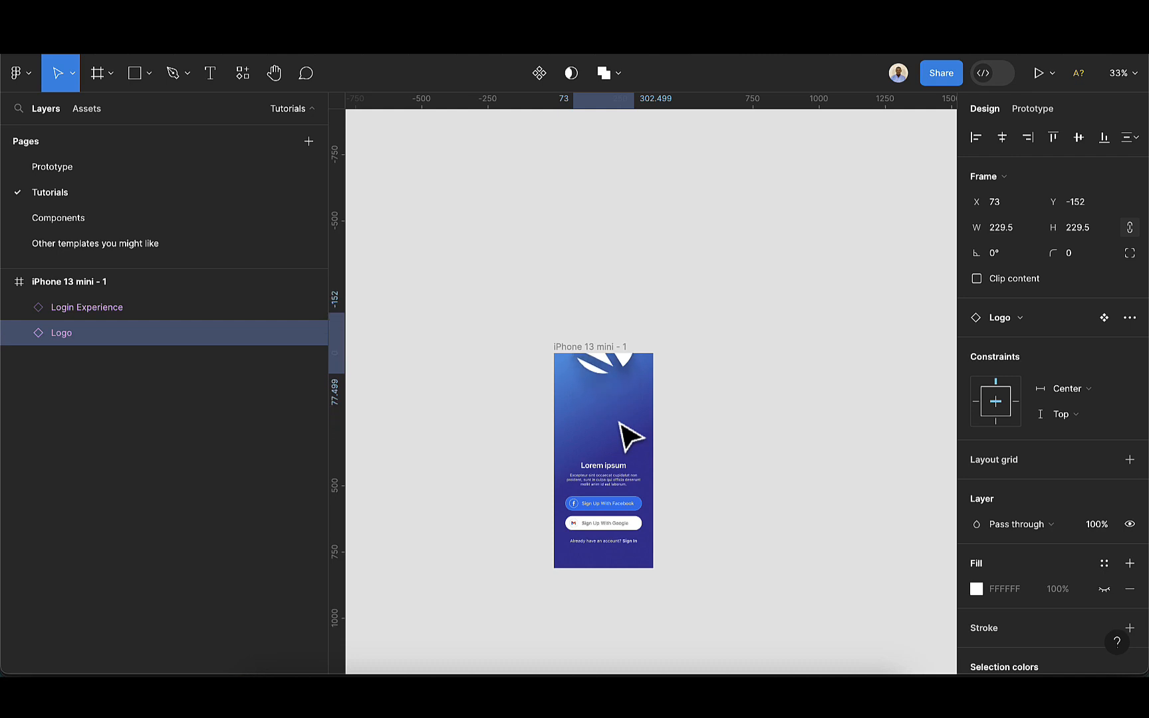
key(shift+Up)
key(shift+Up)
key(shift+Up)
key(shift+Up)
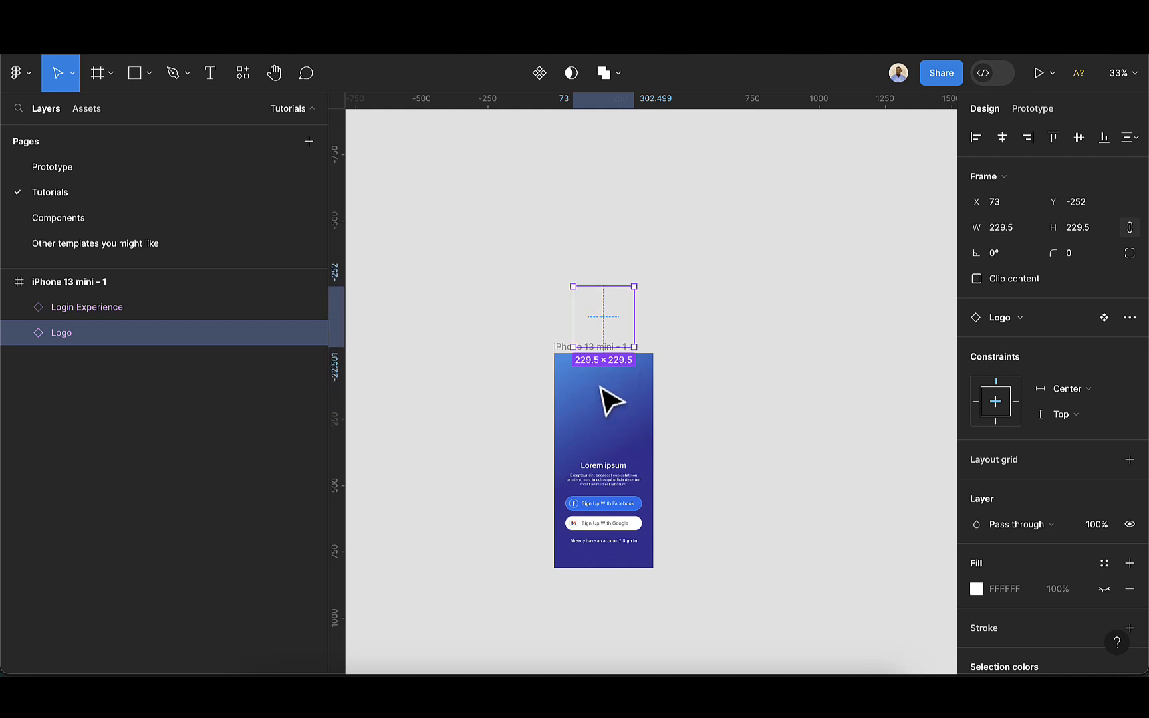
Nudge the Login Experience downward until it sits below the frame, at about Y 826
click(602, 512)
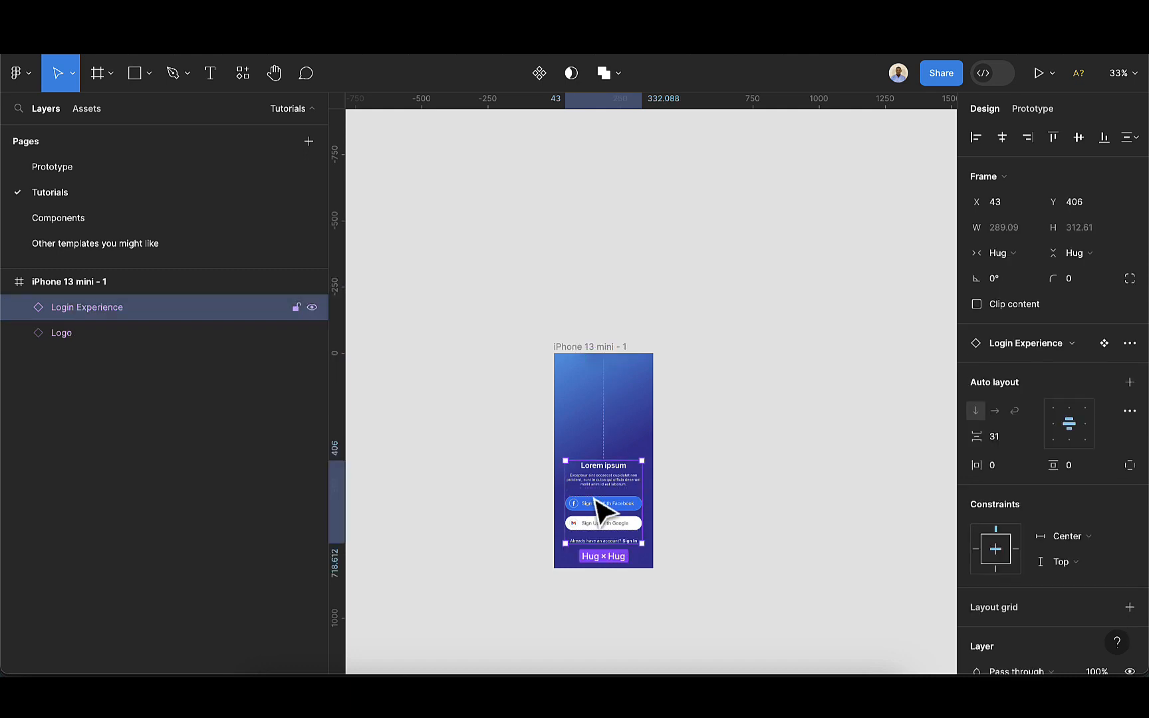
key(shift+Down)
key(shift+Down)
key(shift+Down)
key(shift+Down)
key(shift+Down)
key(shift+Down)
key(shift+Down)
key(shift+Down)
key(shift+Down)
key(shift+Down)
key(shift+Down)
key(shift+Down)
key(shift+Down)
key(shift+Down)
key(shift+Down)
key(shift+Down)
key(shift+Down)
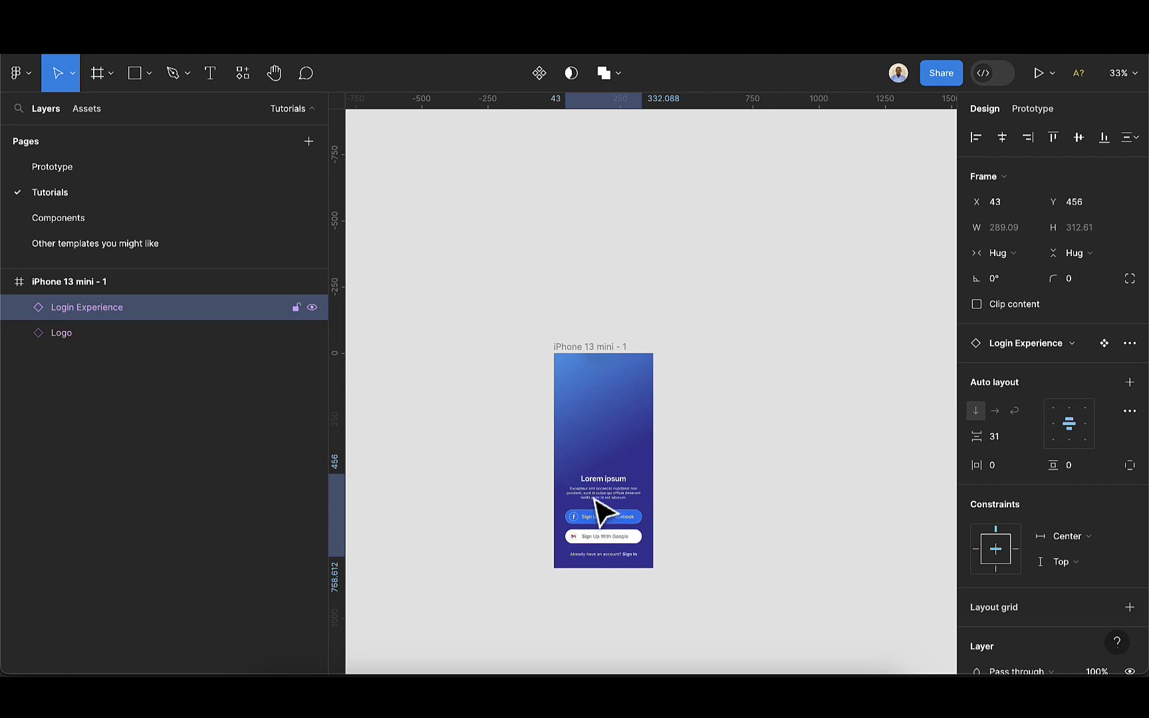
key(shift+Down)
key(shift+Down)
key(shift+Down)
key(shift+Down)
key(shift+Down)
key(shift+Down)
key(shift+Down)
key(shift+Down)
key(shift+Down)
key(shift+Down)
key(shift+Down)
key(shift+Down)
key(shift+Down)
key(shift+Down)
key(shift+Down)
key(shift+Down)
key(shift+Down)
key(shift+Down)
key(shift+Down)
key(shift+Down)
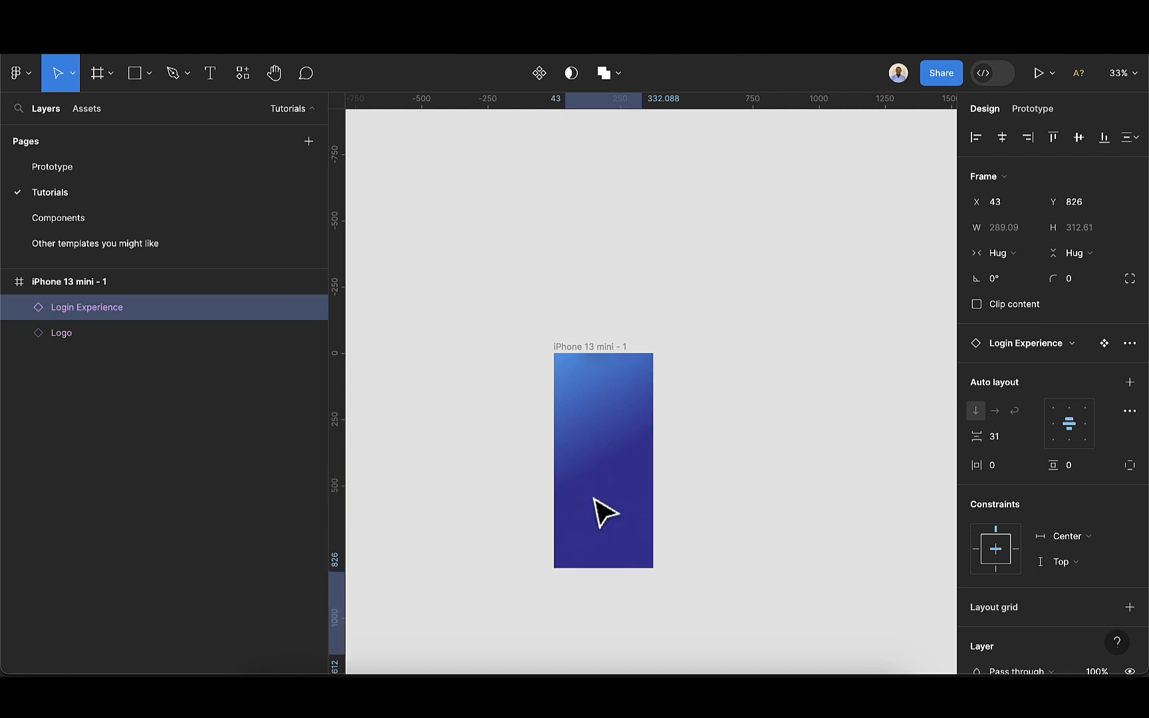
Duplicate the iPhone 13 mini - 1 frame
click(604, 349)
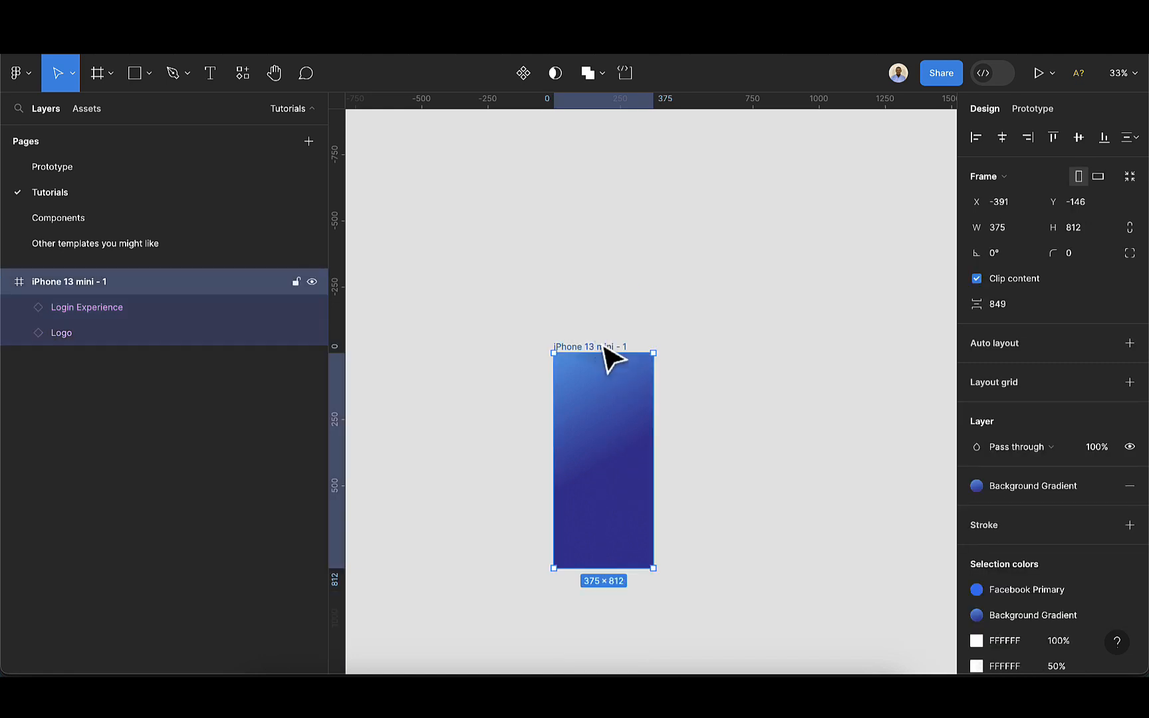
key(ctrl+d)
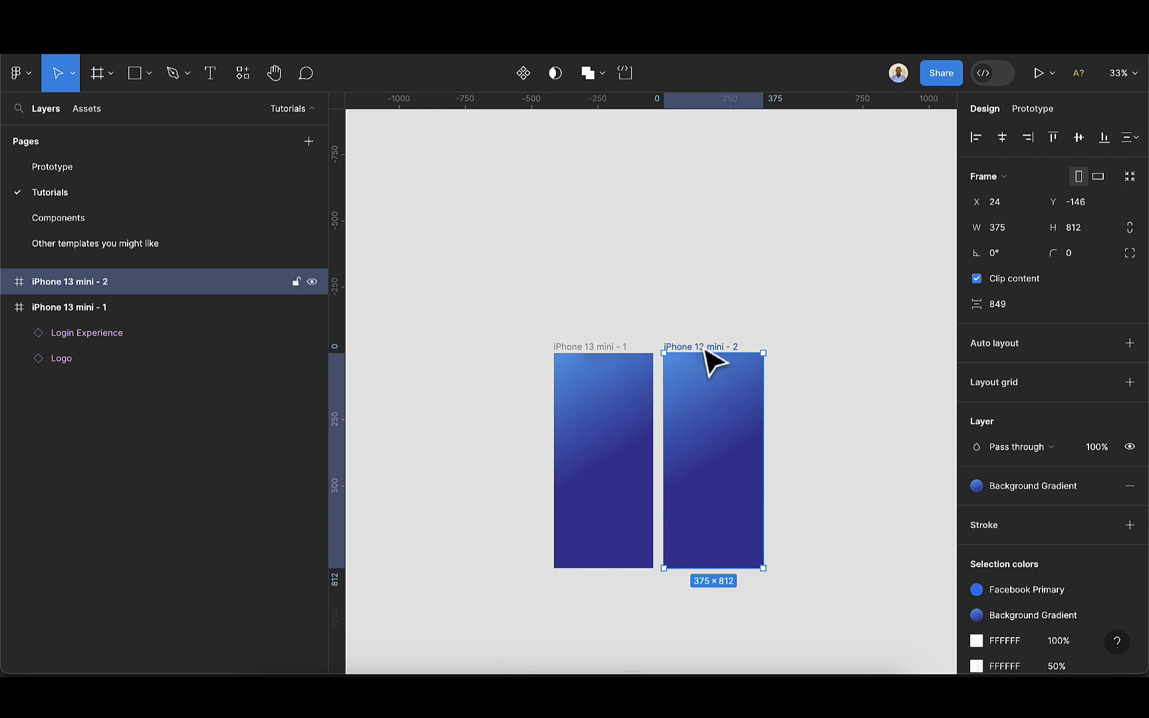
Center the logo vertically inside the duplicated iPhone 13 mini - 2 frame
click(6, 282)
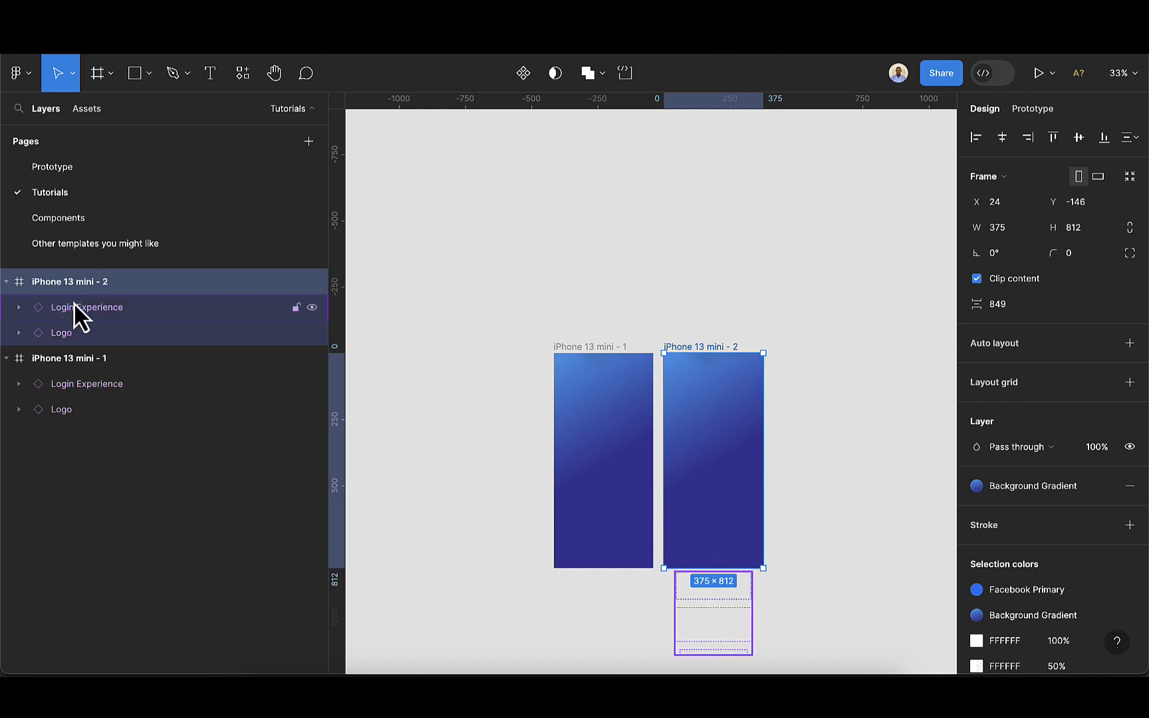
click(70, 333)
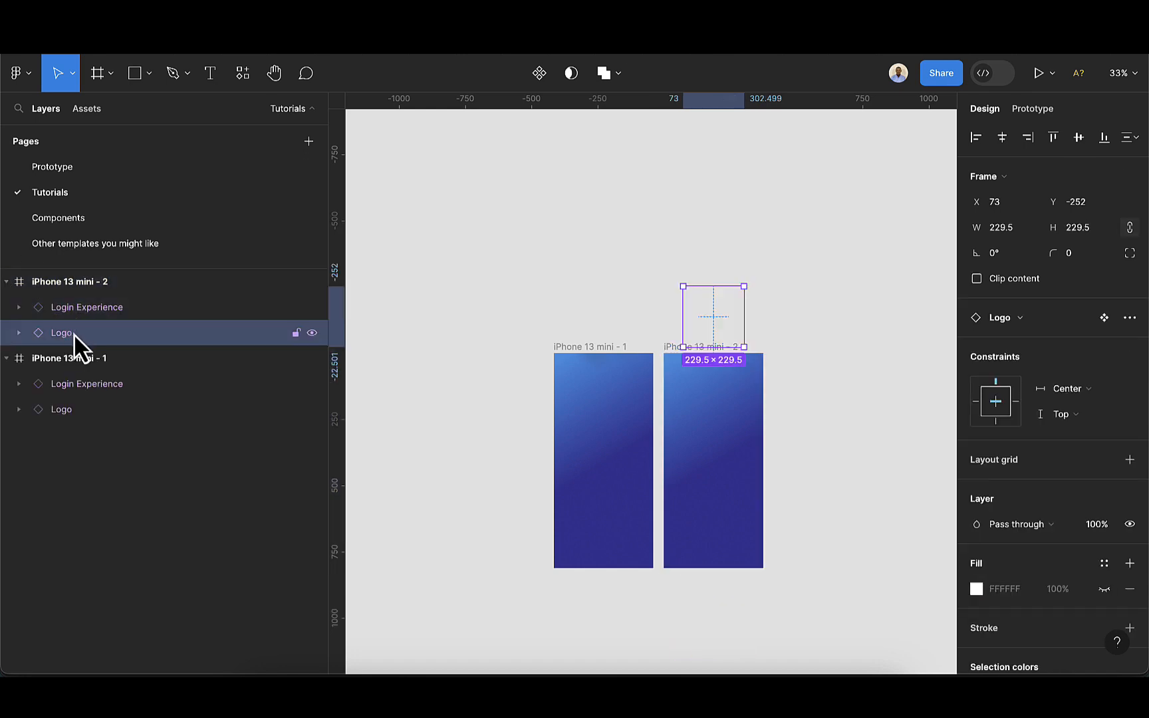
click(1078, 143)
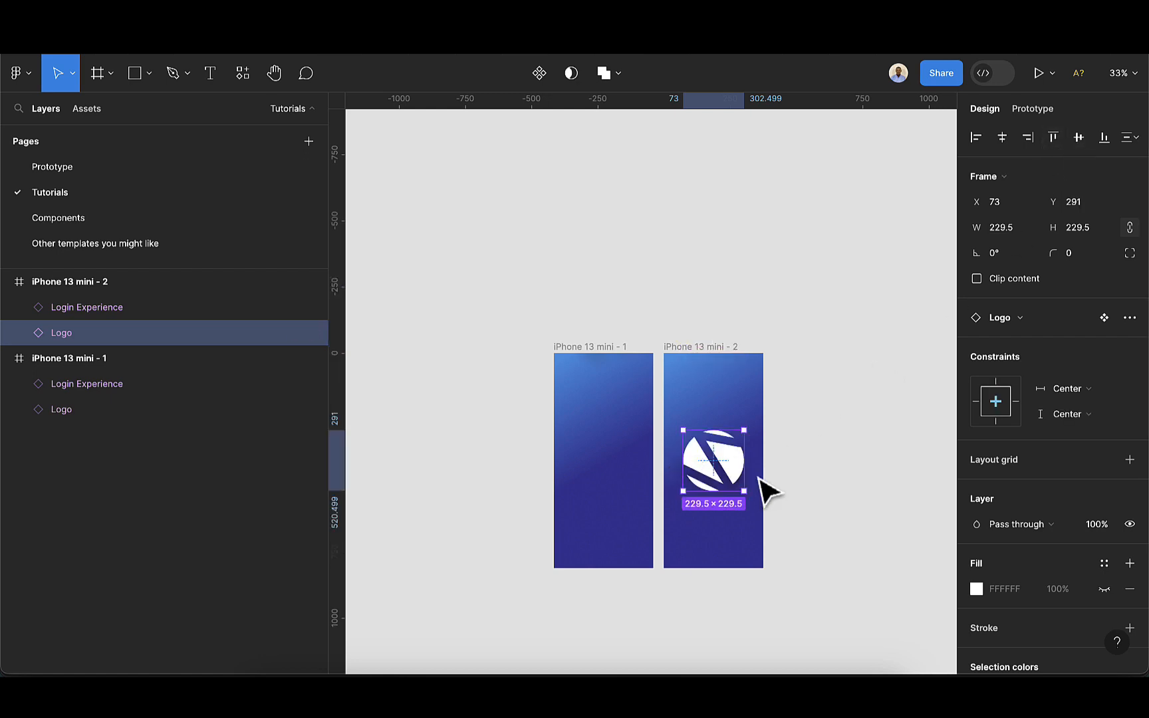
Duplicate the iPhone 13 mini - 2 frame to make a third frame and select its logo
scroll(815, 506, right, 3)
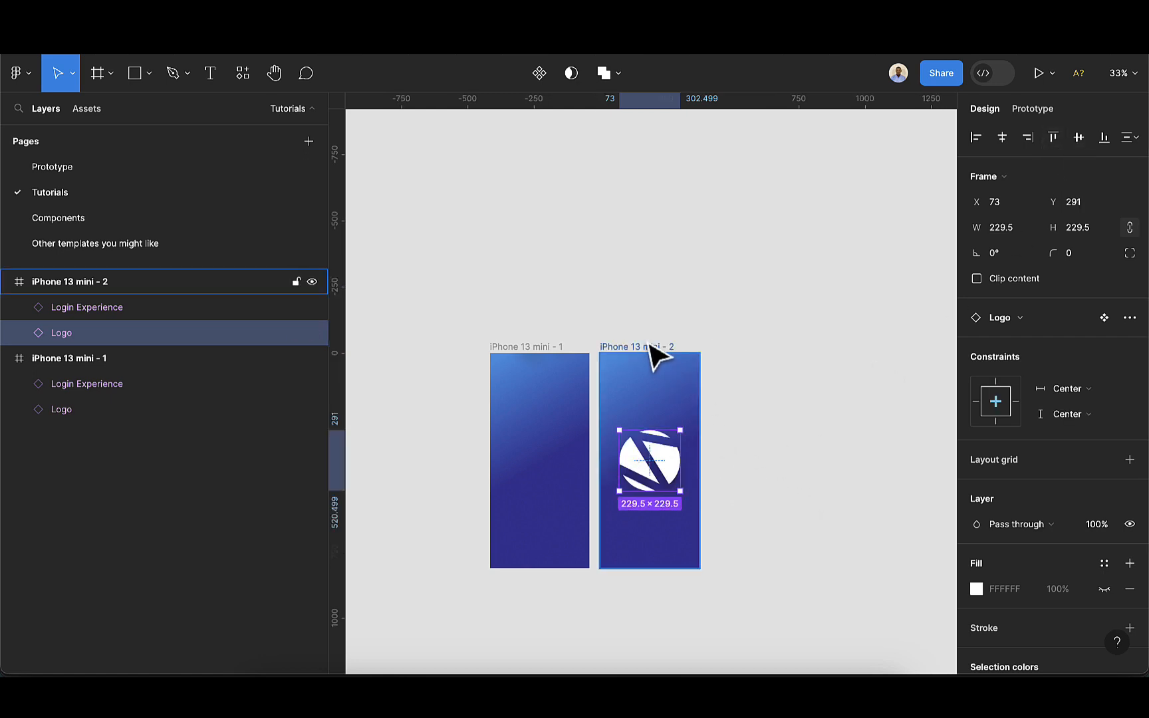
scroll(685, 447, up, 5)
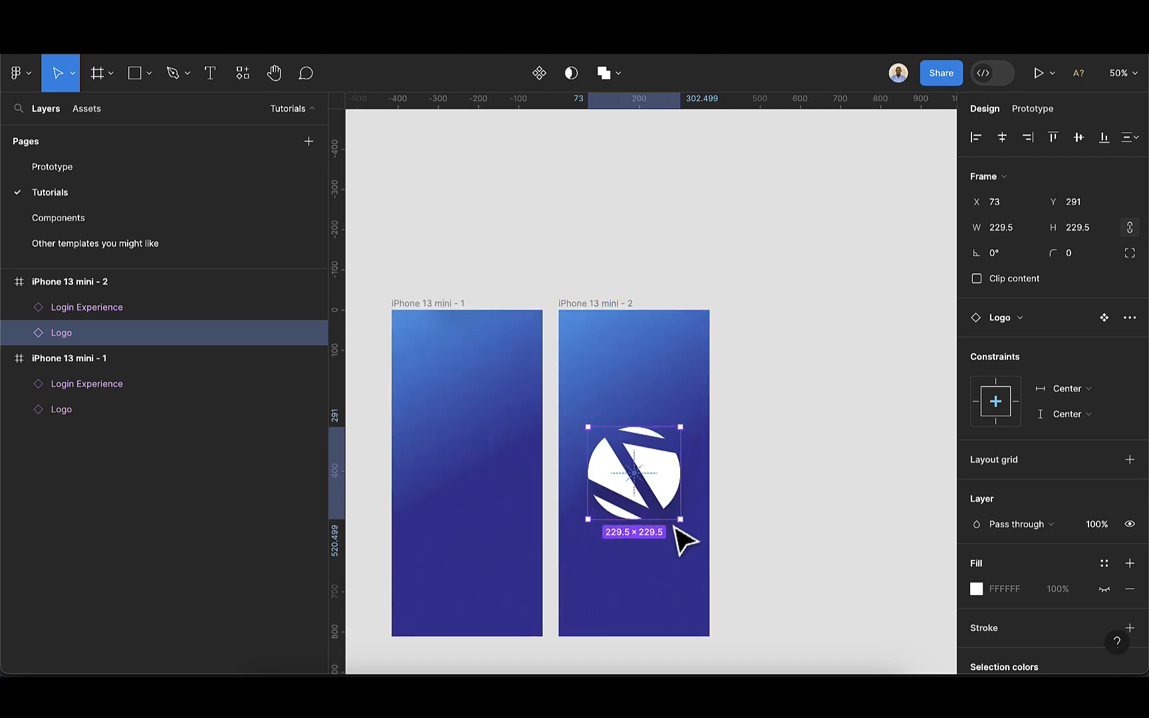
click(589, 266)
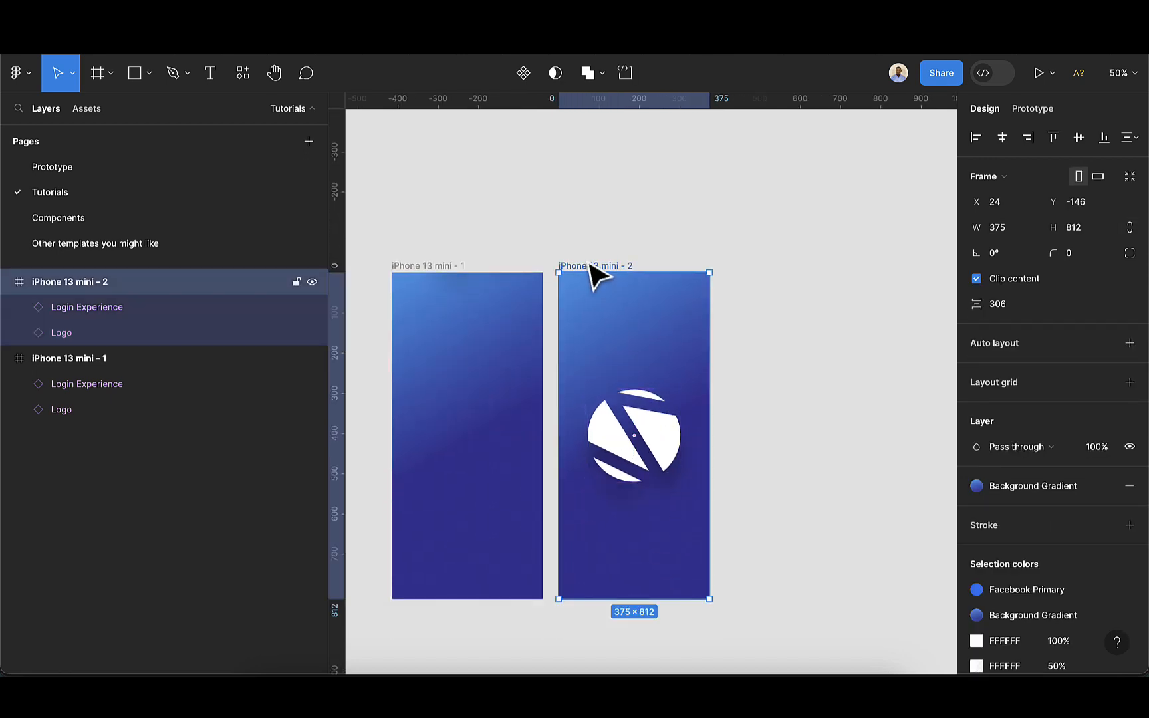
key(ctrl+d)
click(822, 463)
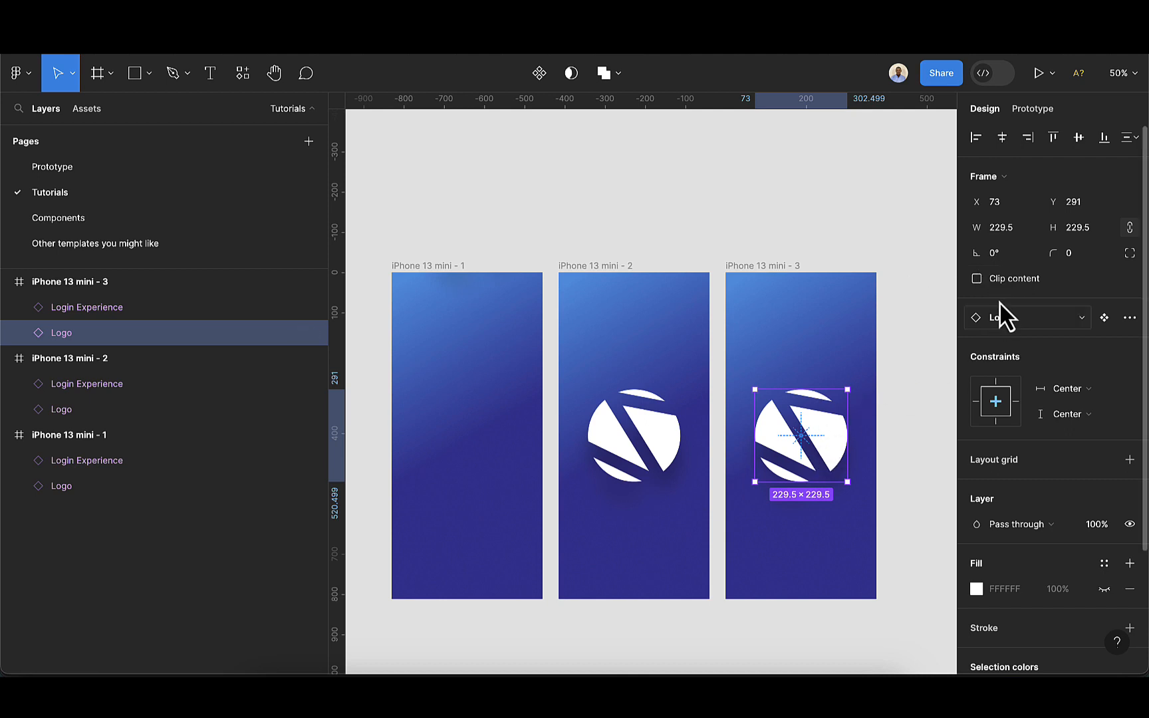
Rotate the selected logo in iPhone 13 mini - 3 to 180°
click(1024, 261)
key(BackSpace)
text(180)
key(Return)
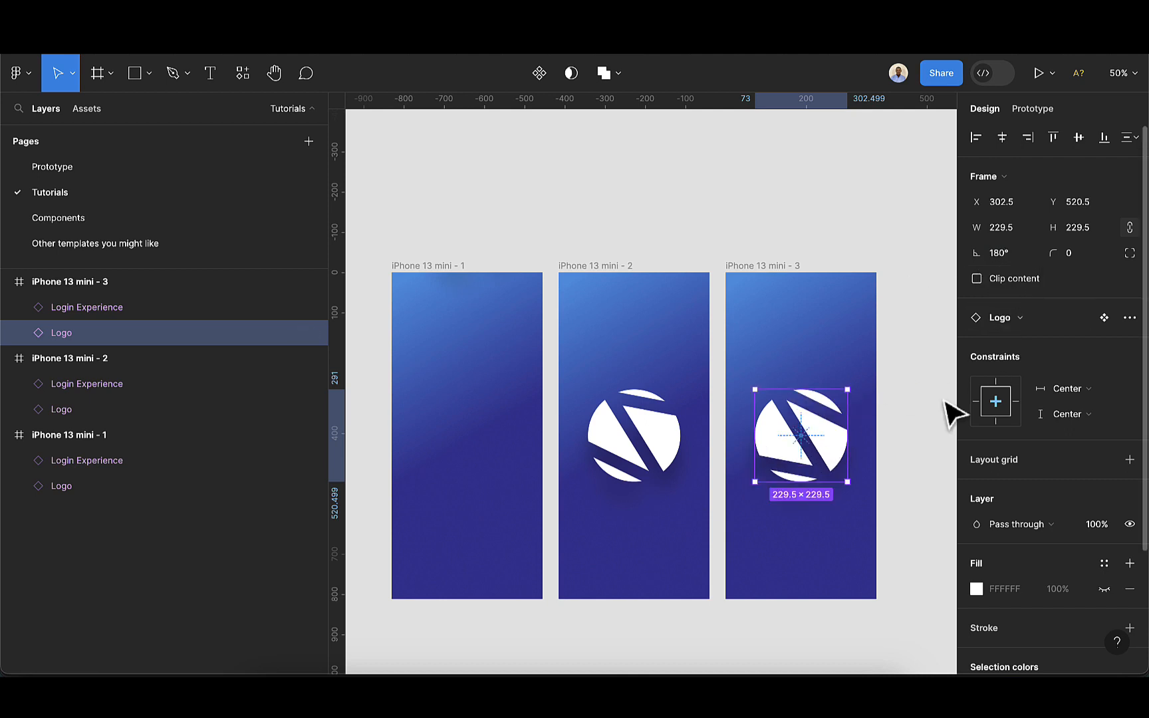
Duplicate the iPhone 13 mini - 3 frame to make a fourth frame
scroll(884, 495, down, 1)
scroll(895, 509, down, 2)
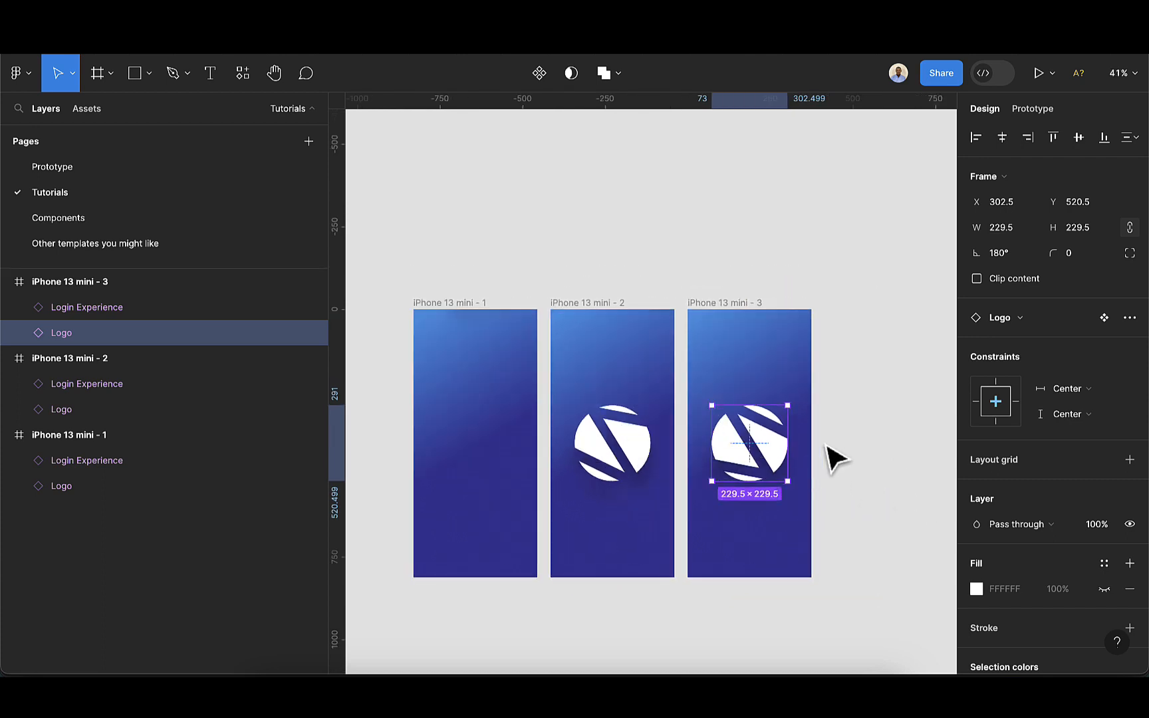
scroll(727, 393, right, 2)
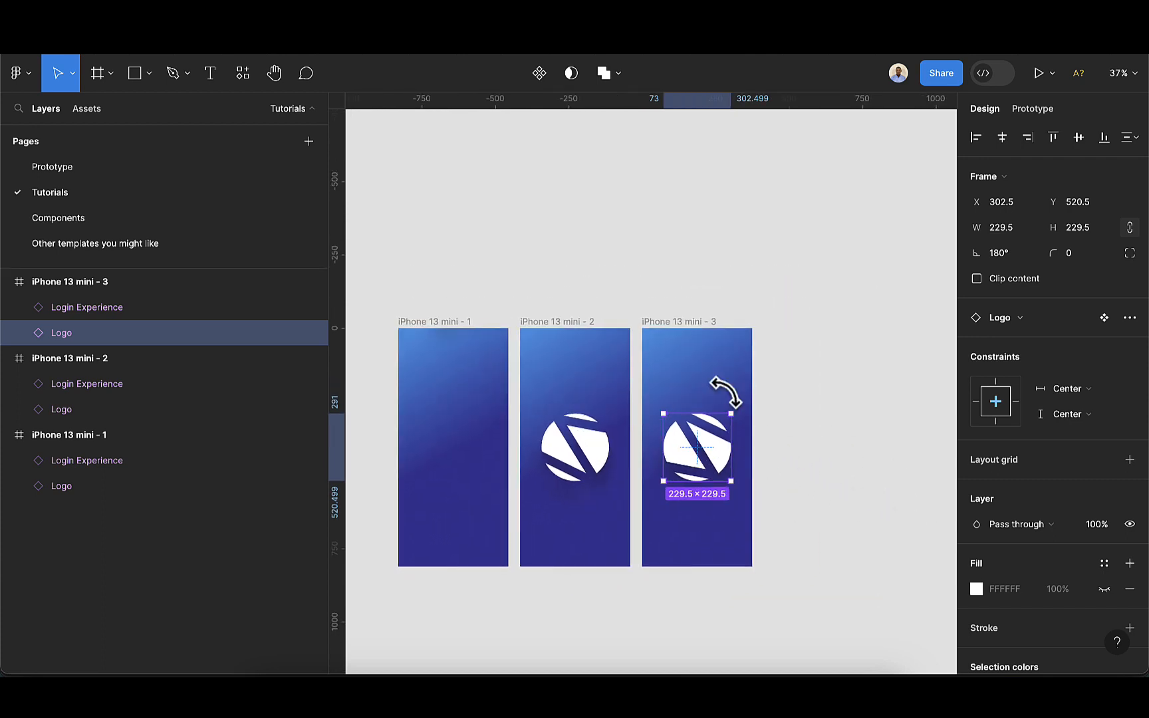
click(685, 325)
key(ctrl+d)
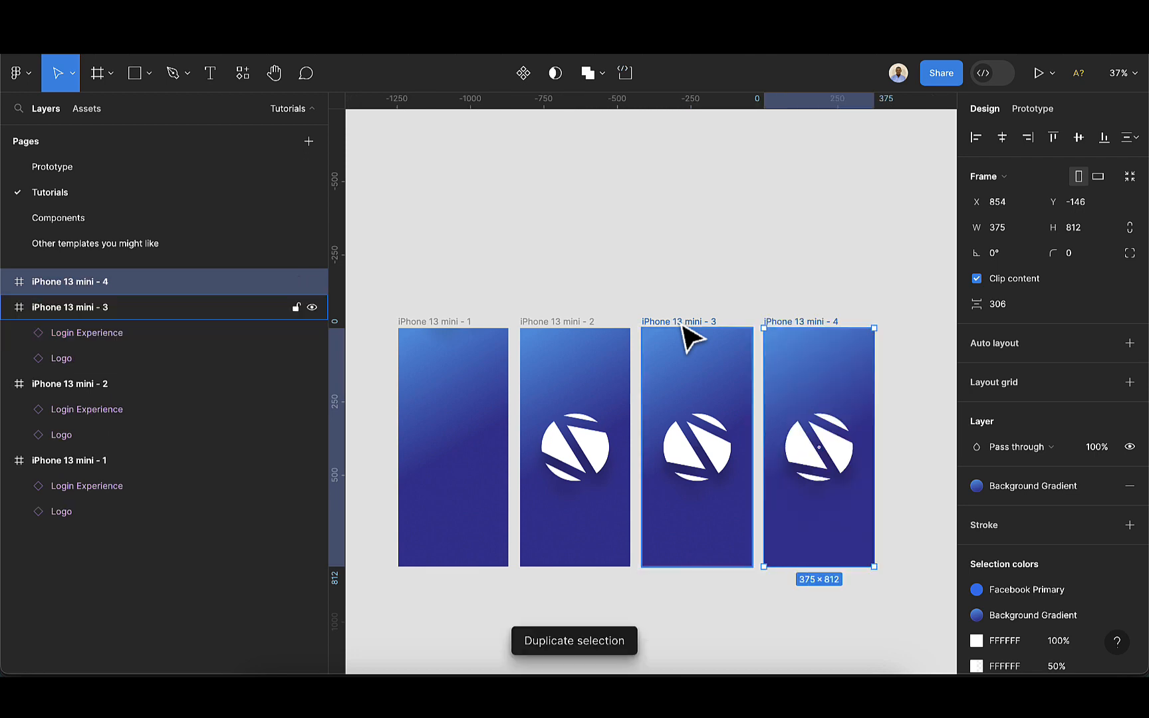
Resize the logo in iPhone 13 mini - 4 to 143 × 143 and move it up to about Y 238
click(821, 449)
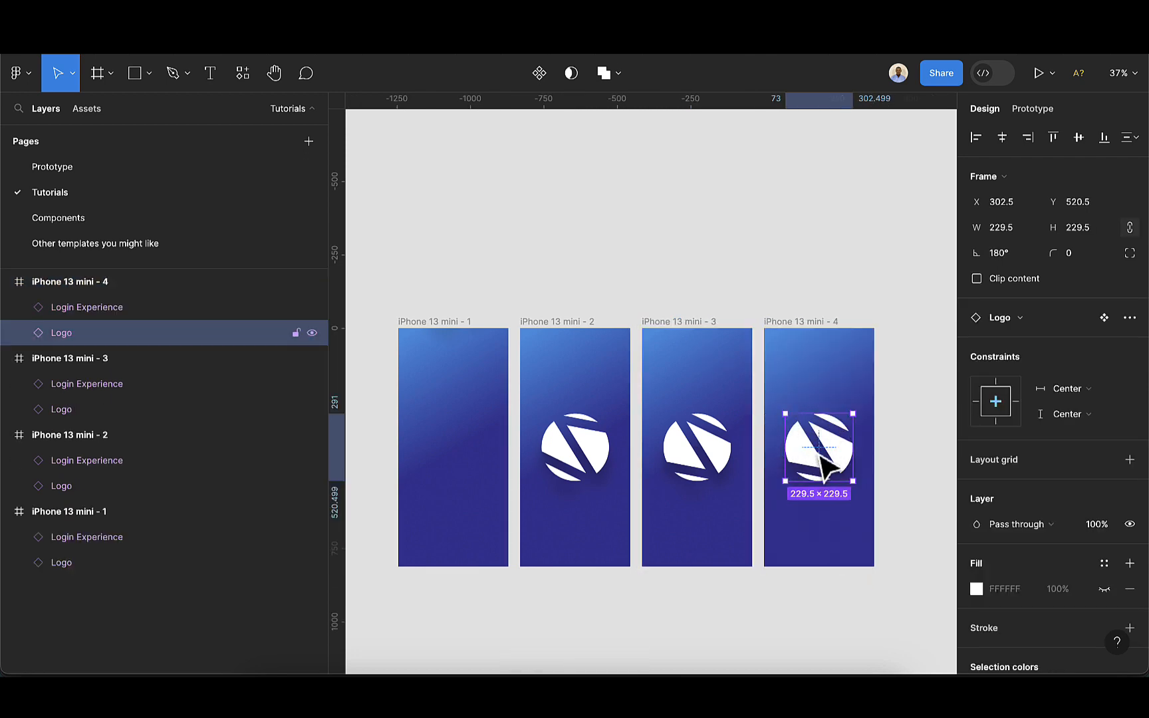
click(1095, 228)
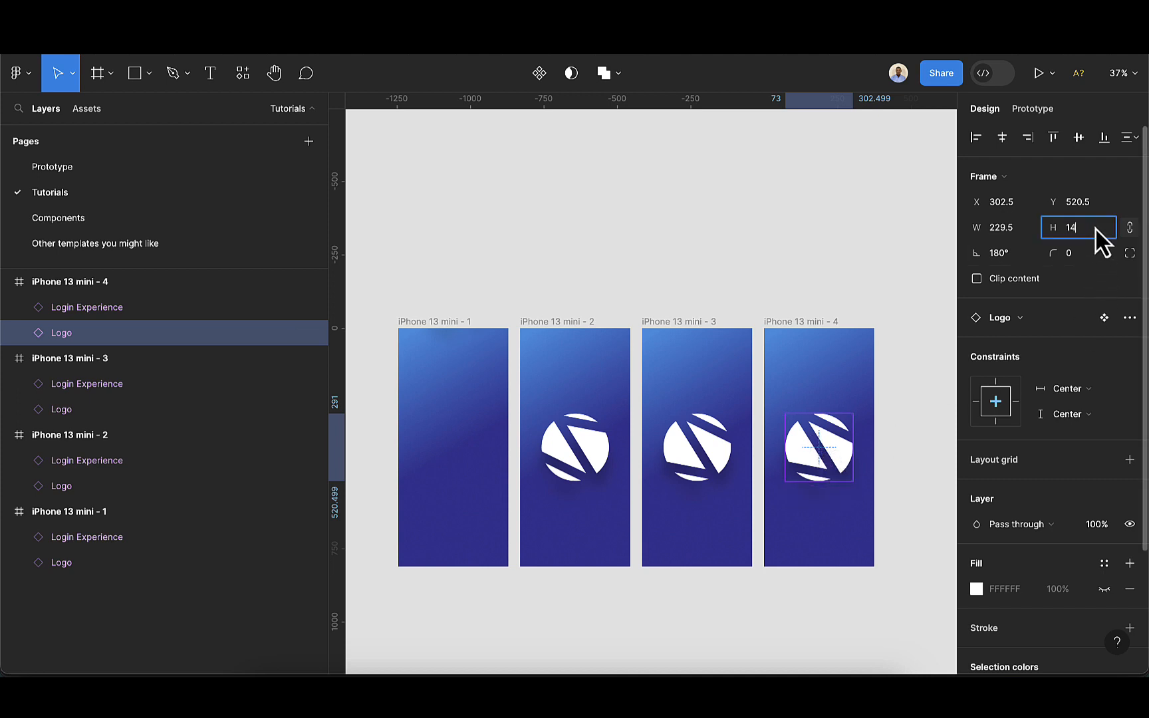
key(Return)
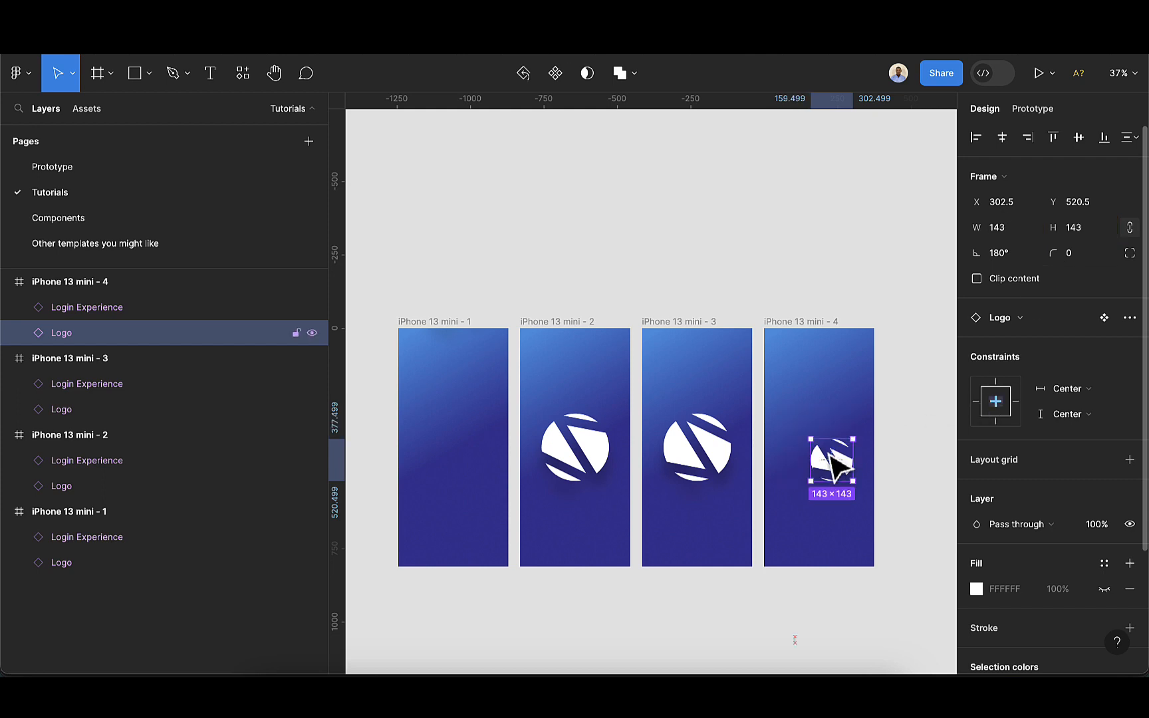
drag(824, 431, 820, 362)
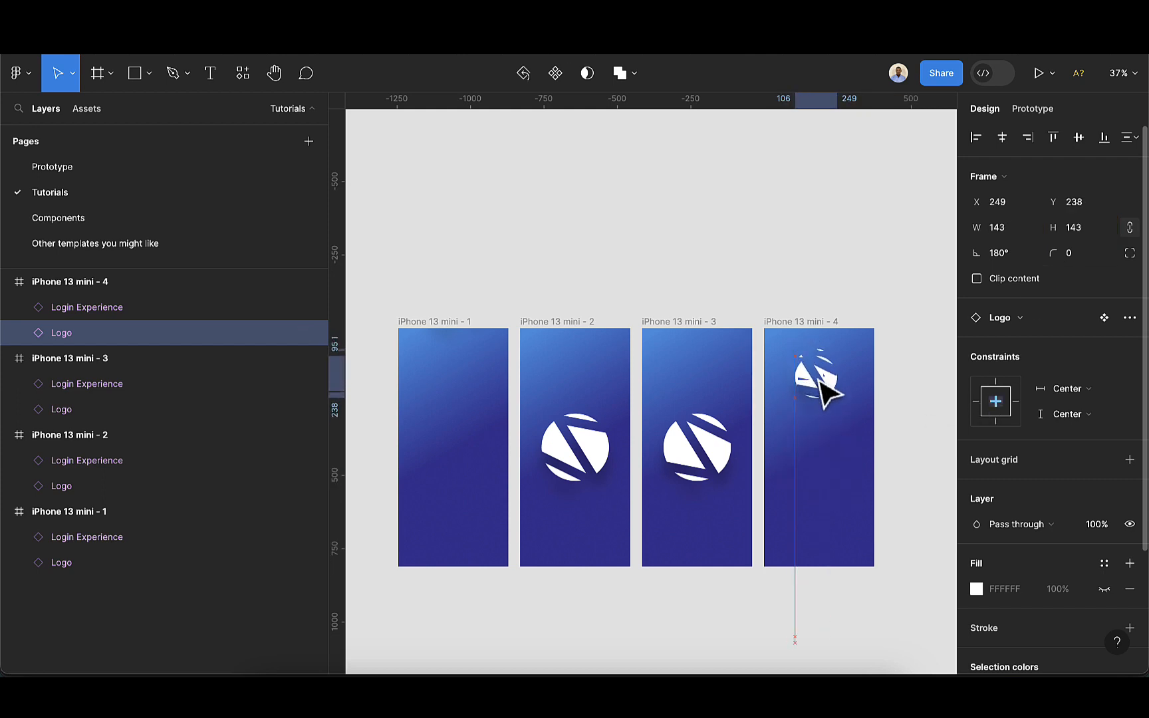
Nudge the Login Experience of iPhone 13 mini - 4 upward into the frame, to Y 346
click(808, 325)
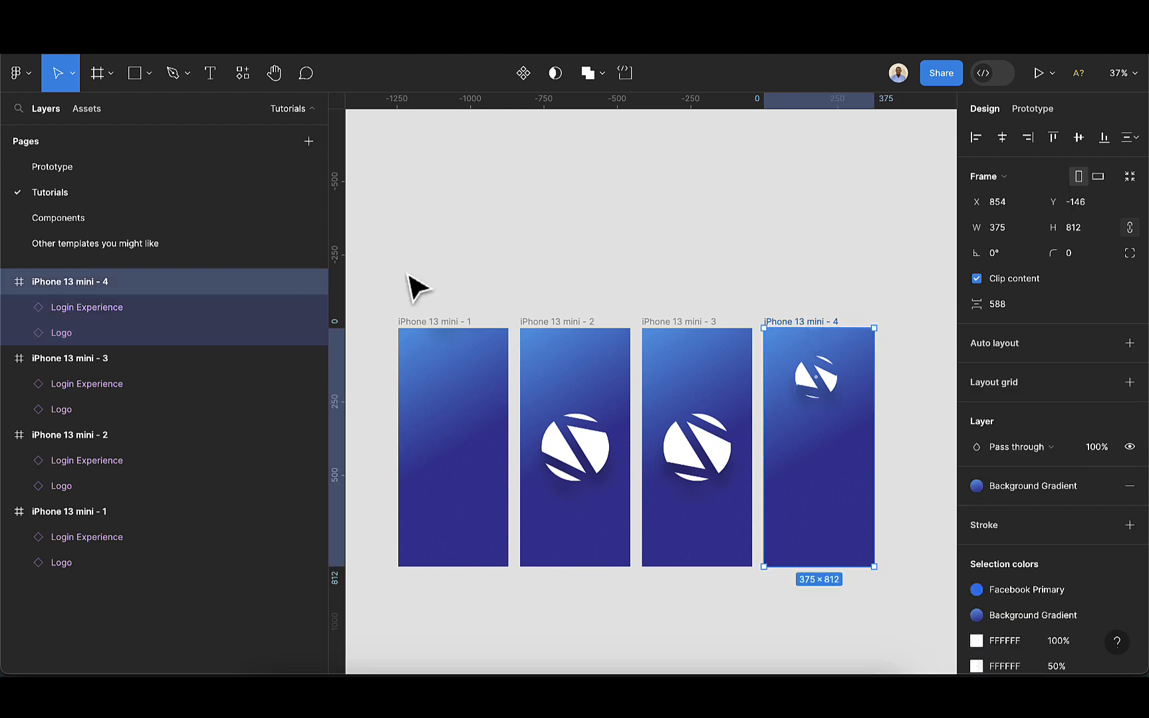
click(98, 308)
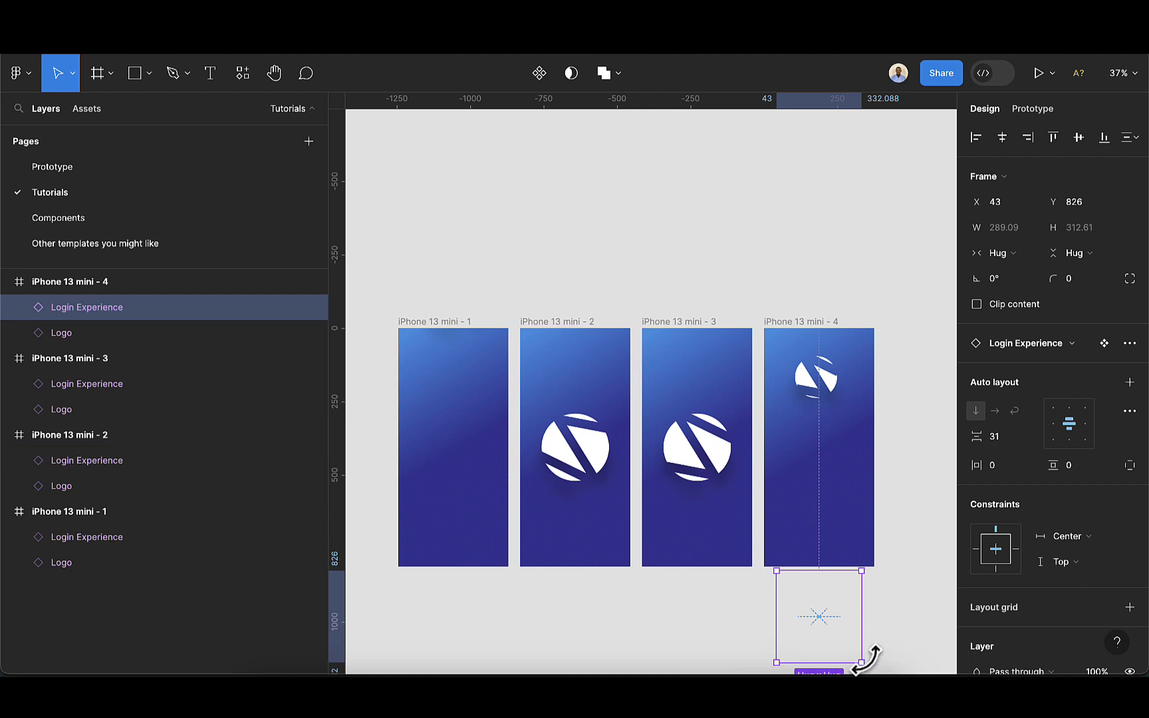
key(shift+Up)
key(shift+Up)
key(shift+Up)
key(shift+Up)
key(shift+Up)
key(shift+Up)
key(shift+Up)
key(shift+Up)
key(shift+Up)
key(shift+Up)
key(shift+Up)
key(shift+Up)
key(shift+Up)
key(shift+Up)
key(shift+Up)
key(shift+Up)
key(shift+Up)
key(shift+Up)
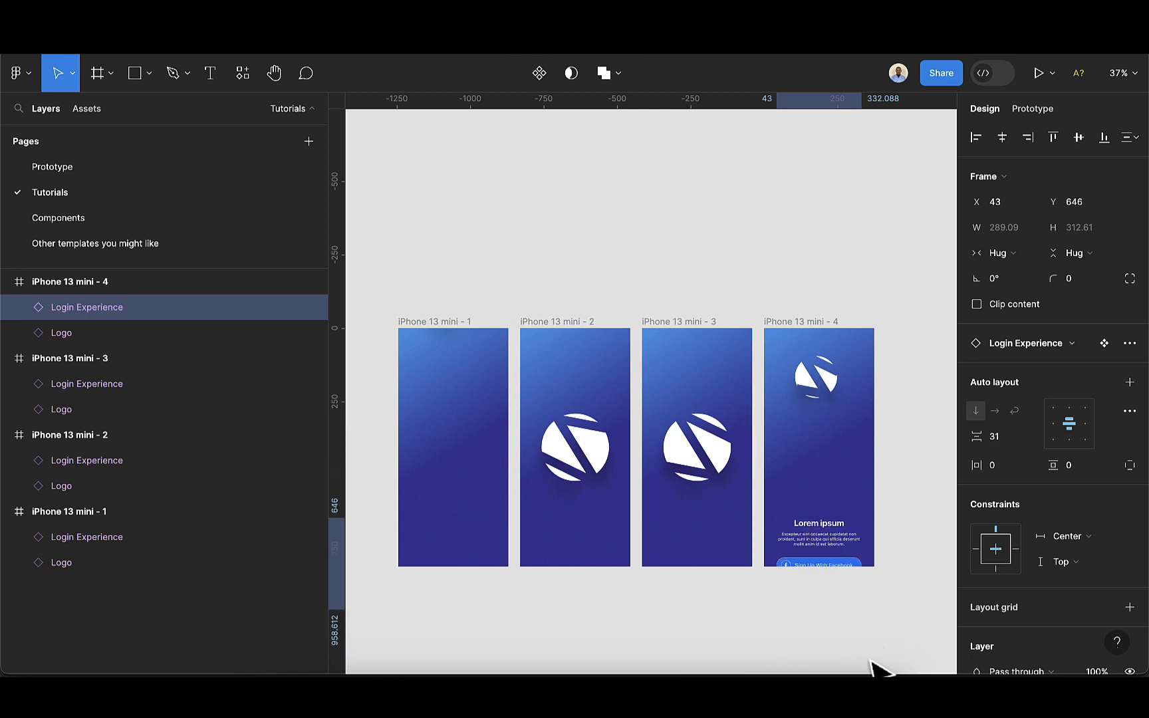
key(shift+Up)
key(shift+Up)
key(shift+Up)
key(shift+Up)
key(shift+Up)
key(shift+Up)
key(shift+Up)
key(shift+Up)
key(shift+Up)
key(shift+Up)
key(shift+Up)
key(shift+Up)
key(shift+Up)
key(shift+Up)
key(shift+Up)
key(shift+Up)
key(shift+Up)
key(shift+Up)
key(shift+Up)
key(shift+Up)
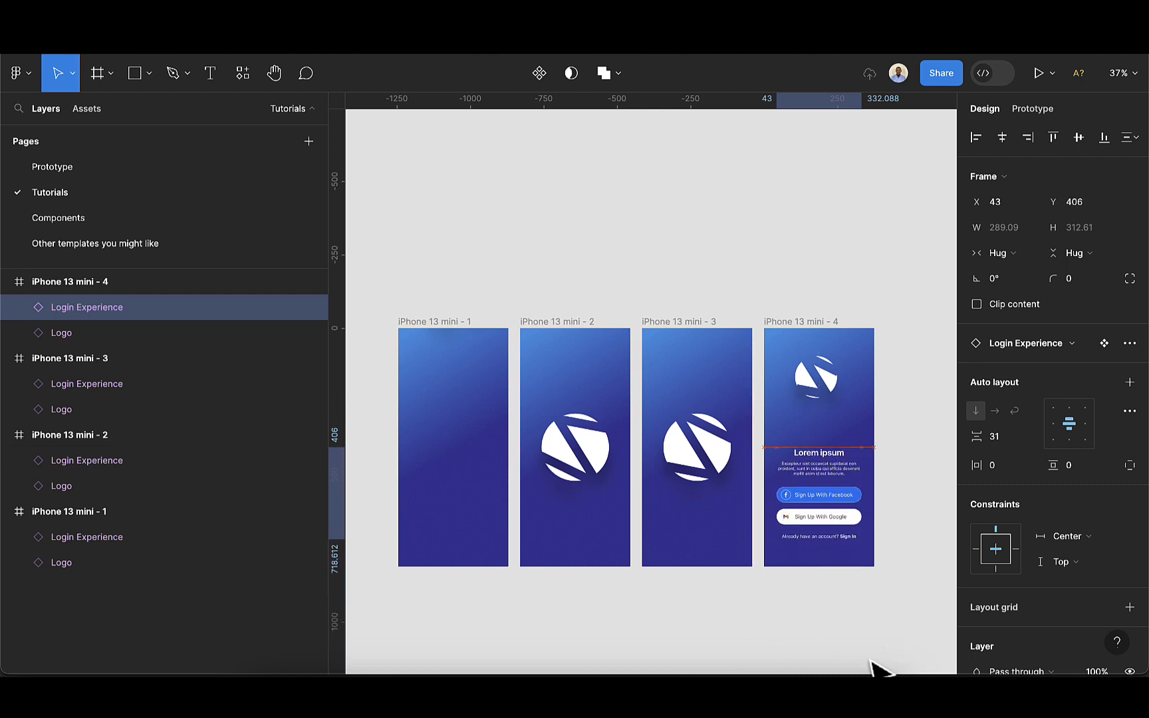
key(shift+Up)
key(shift+Up)
key(shift+Up)
key(shift+Up)
key(shift+Up)
key(shift+Up)
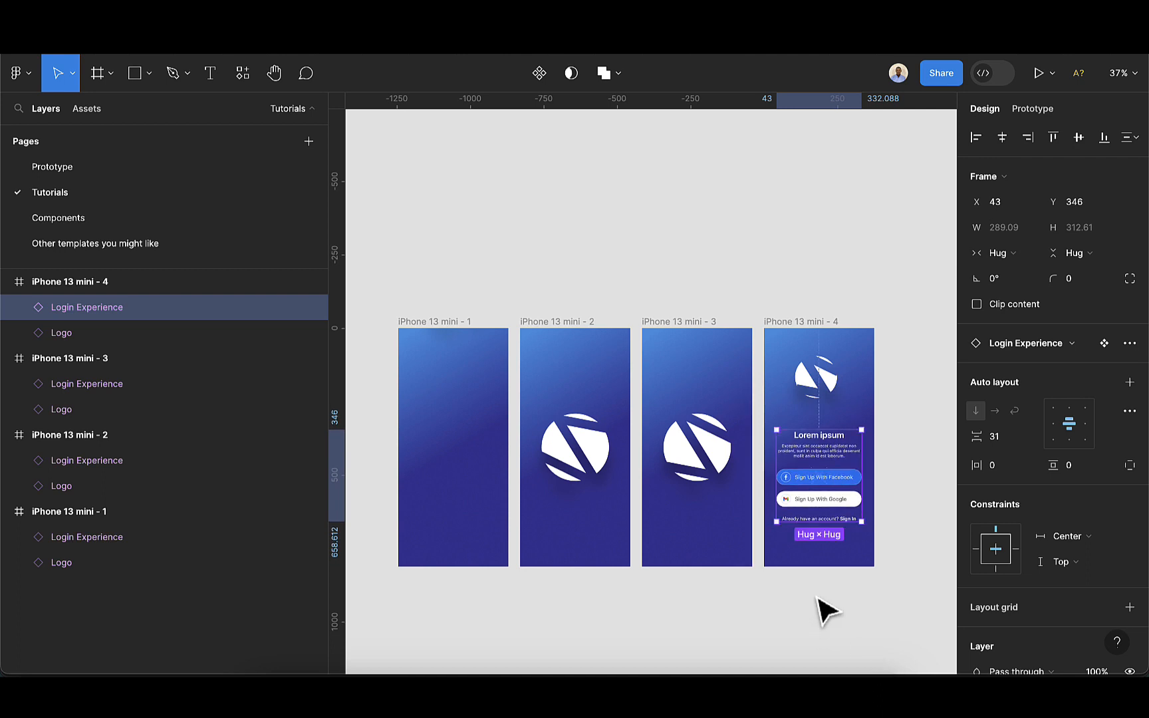
Nudge the logo in iPhone 13 mini - 4 down to Y 298 and set its rotation to 0°
click(827, 387)
key(shift+Down)
key(shift+Down)
key(shift+Down)
key(shift+Down)
key(shift+Down)
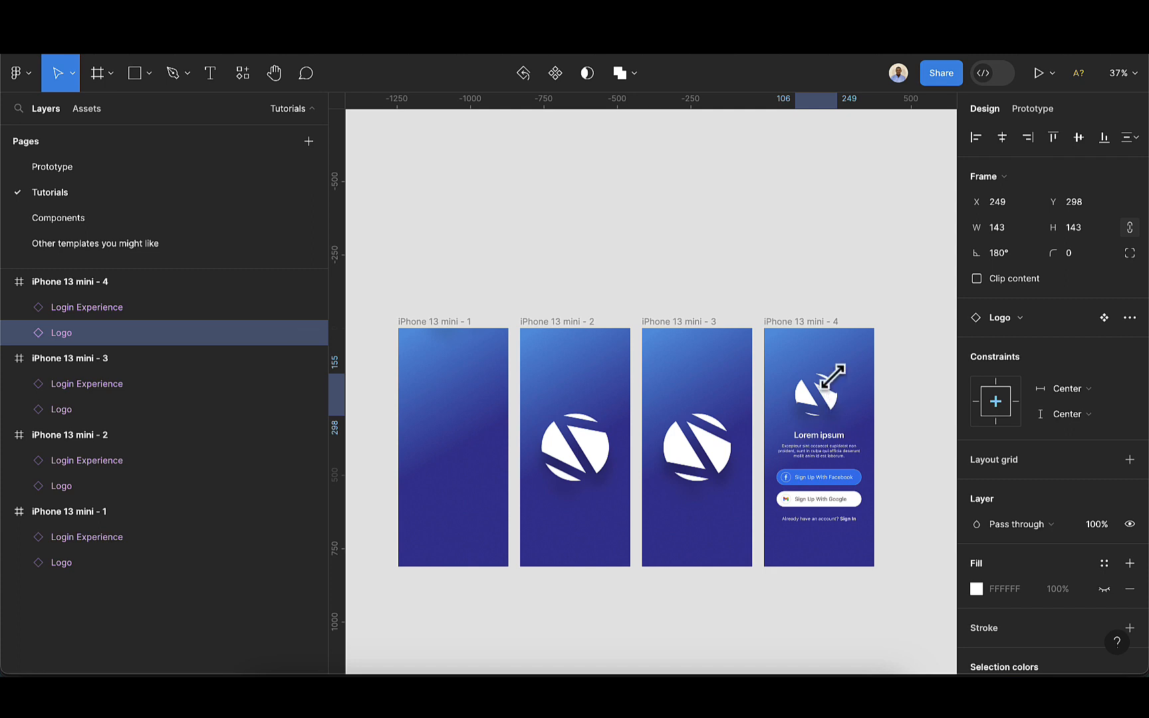
click(1009, 256)
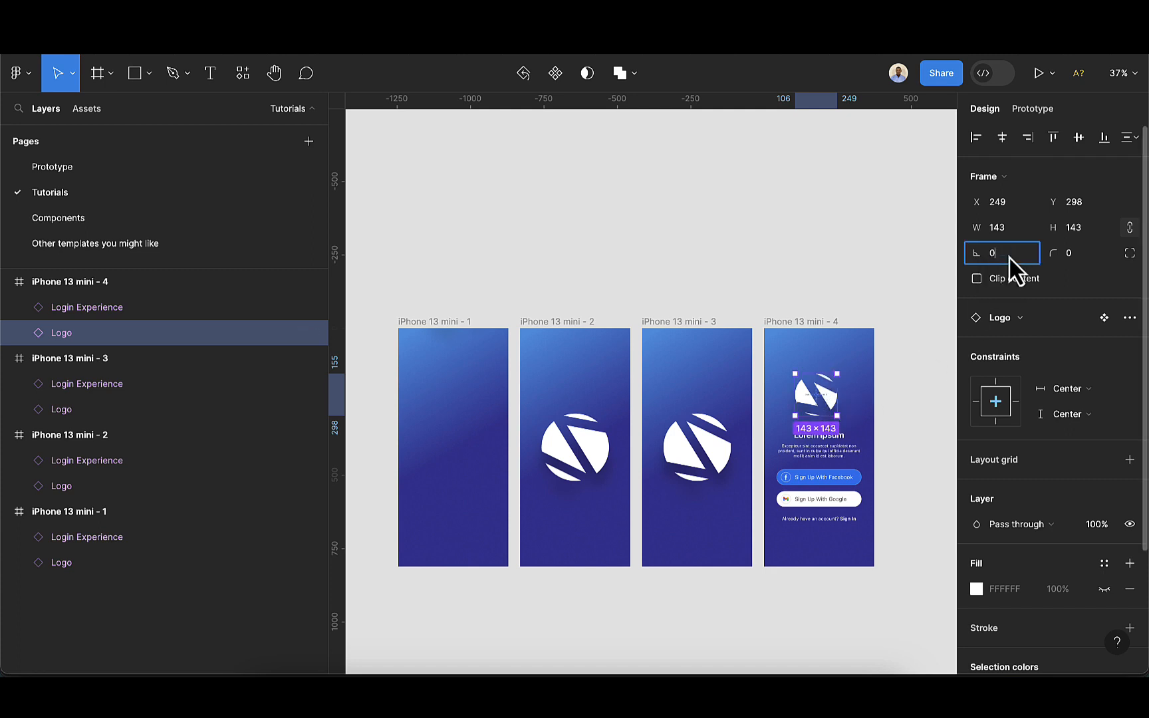
text(0)
key(Return)
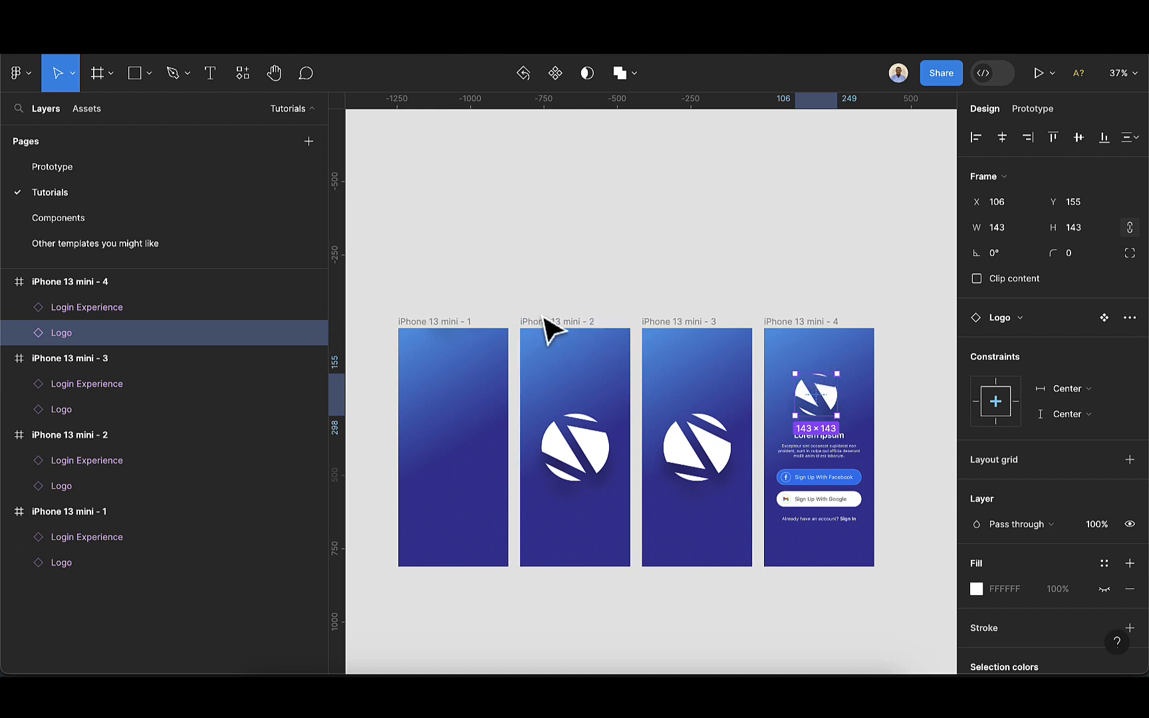
In prototyping, connect iPhone 13 mini - 1 to iPhone 13 mini - 2 with an interaction
click(659, 275)
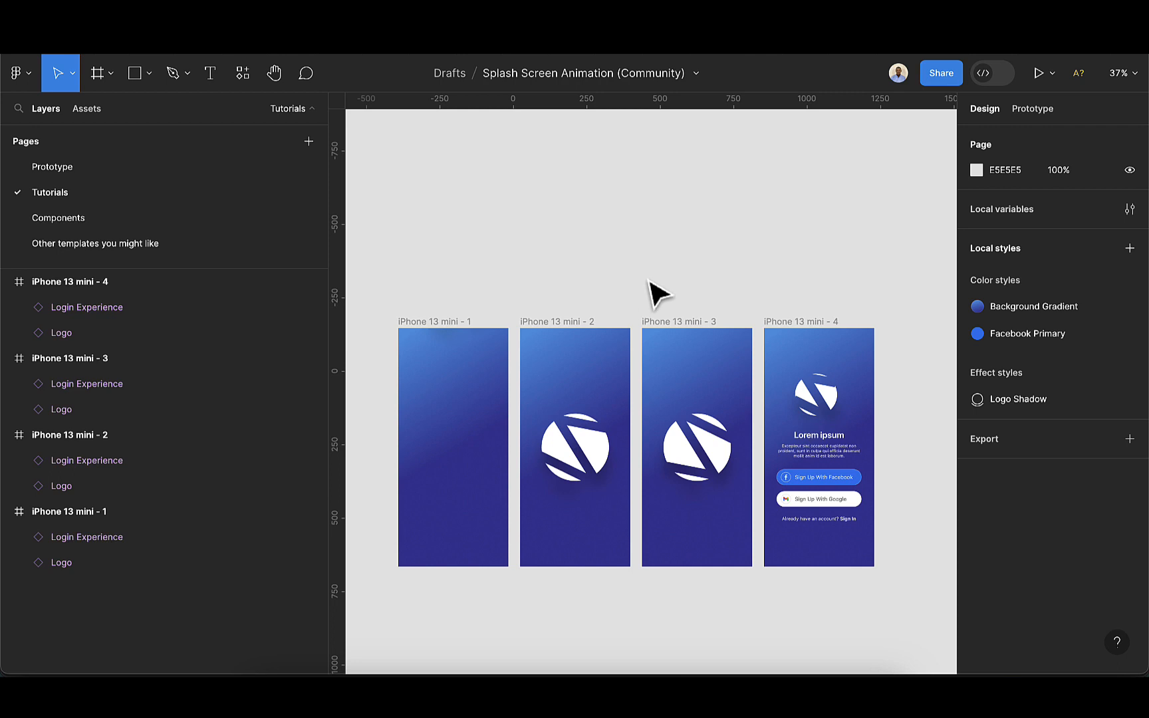
click(1032, 109)
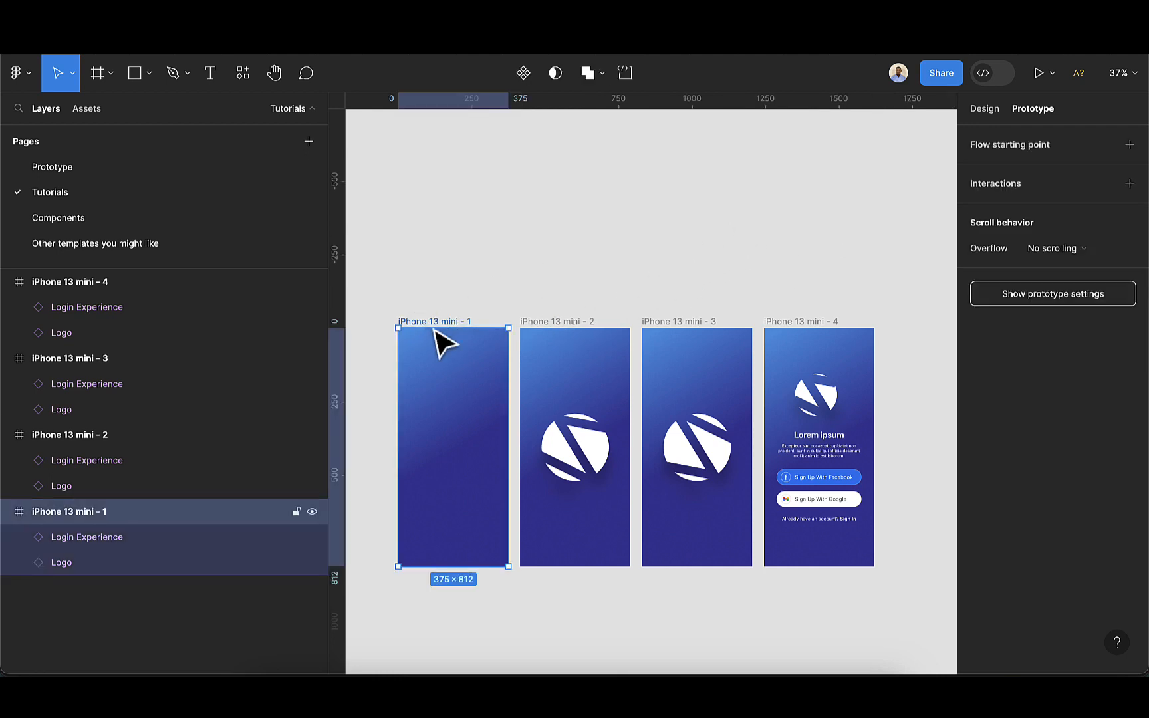
mouse_move(508, 447)
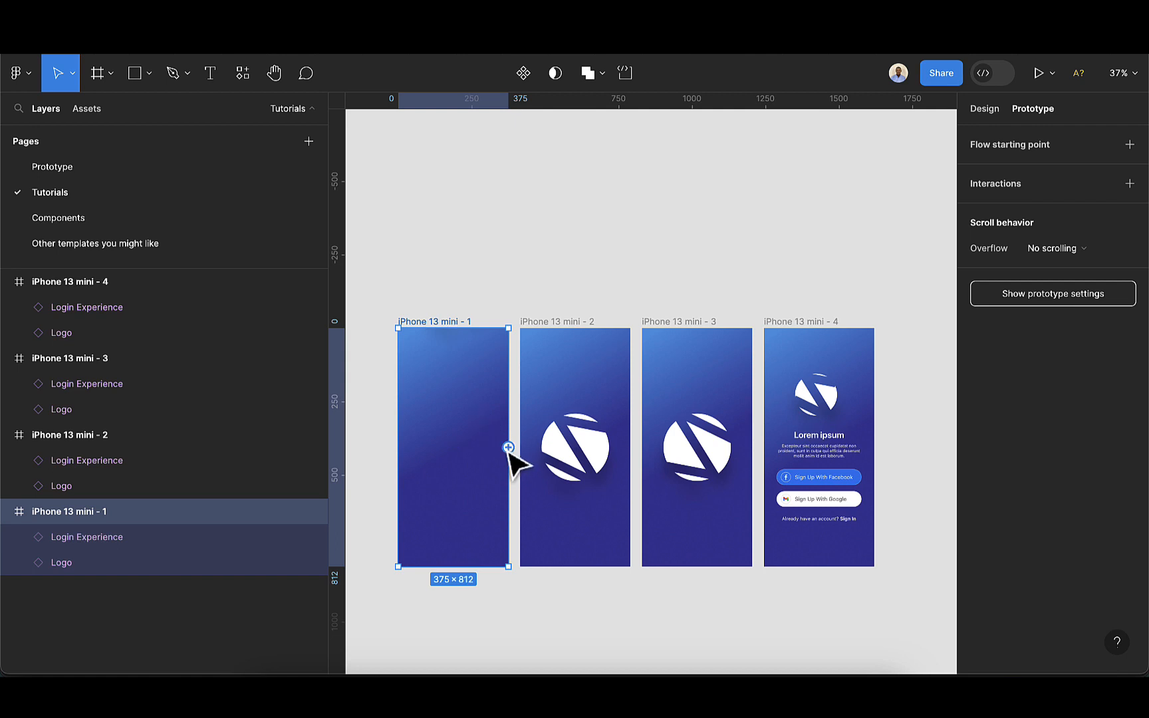
drag(508, 448, 532, 458)
scroll(569, 380, down, 5)
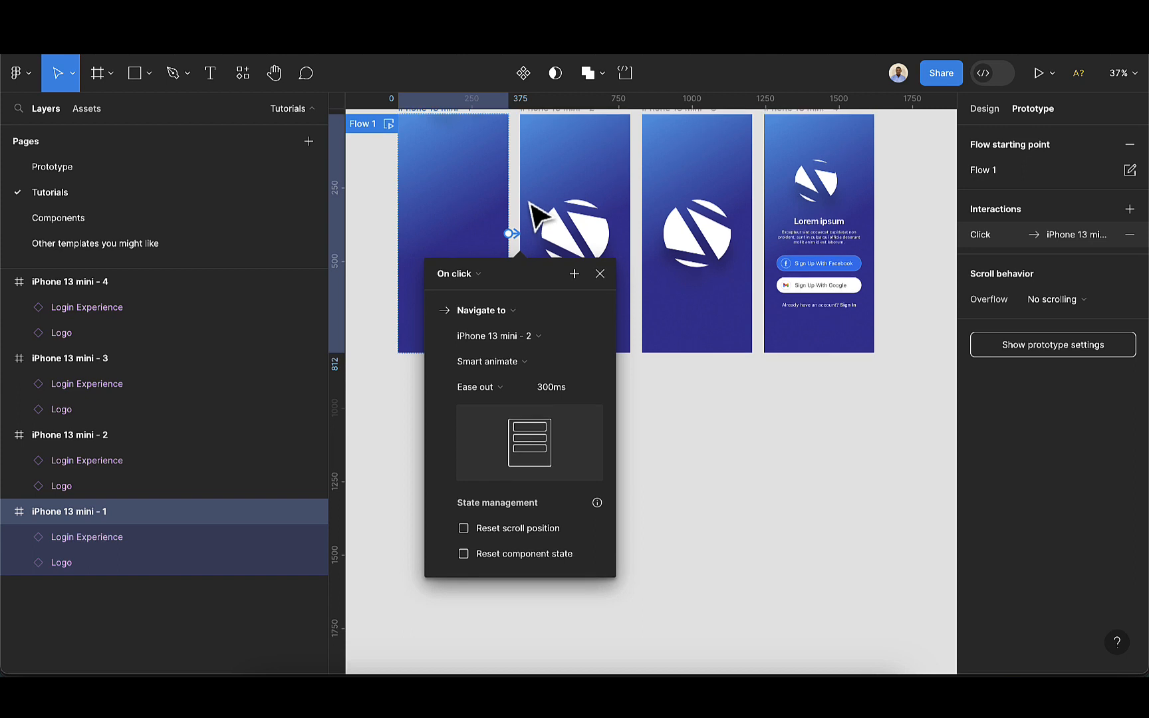
scroll(539, 213, up, 2)
scroll(530, 206, up, 1)
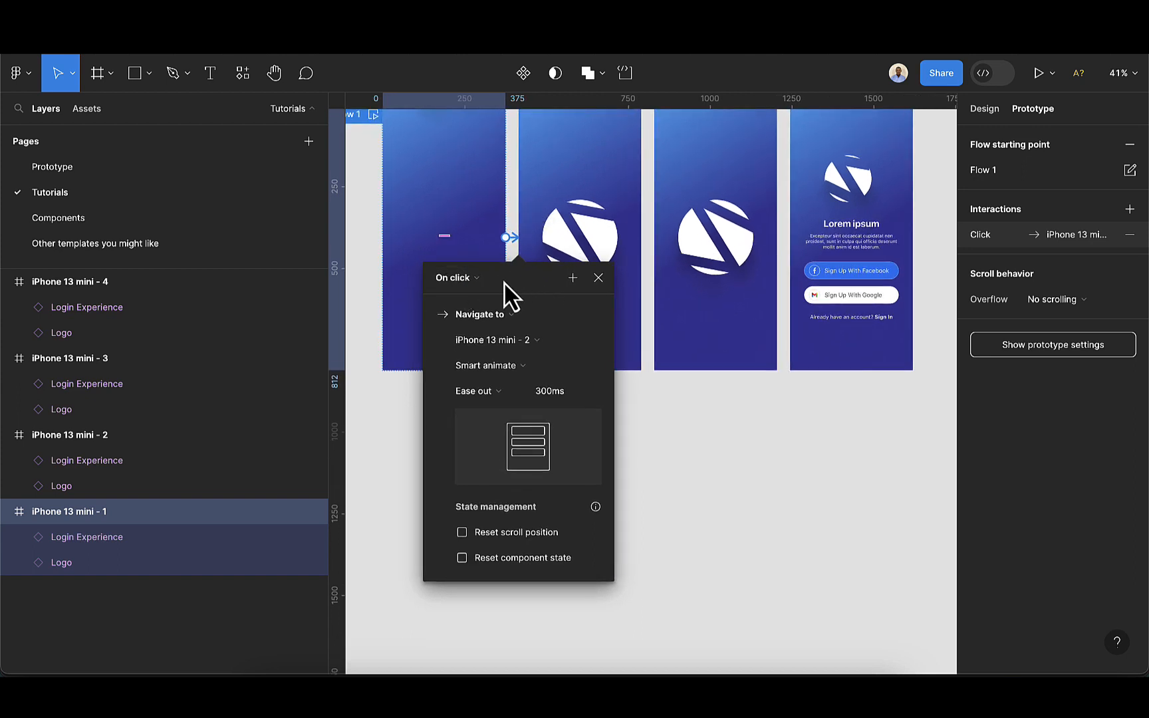
Set the interaction's trigger to After delay and its animation to Smart animate
click(475, 278)
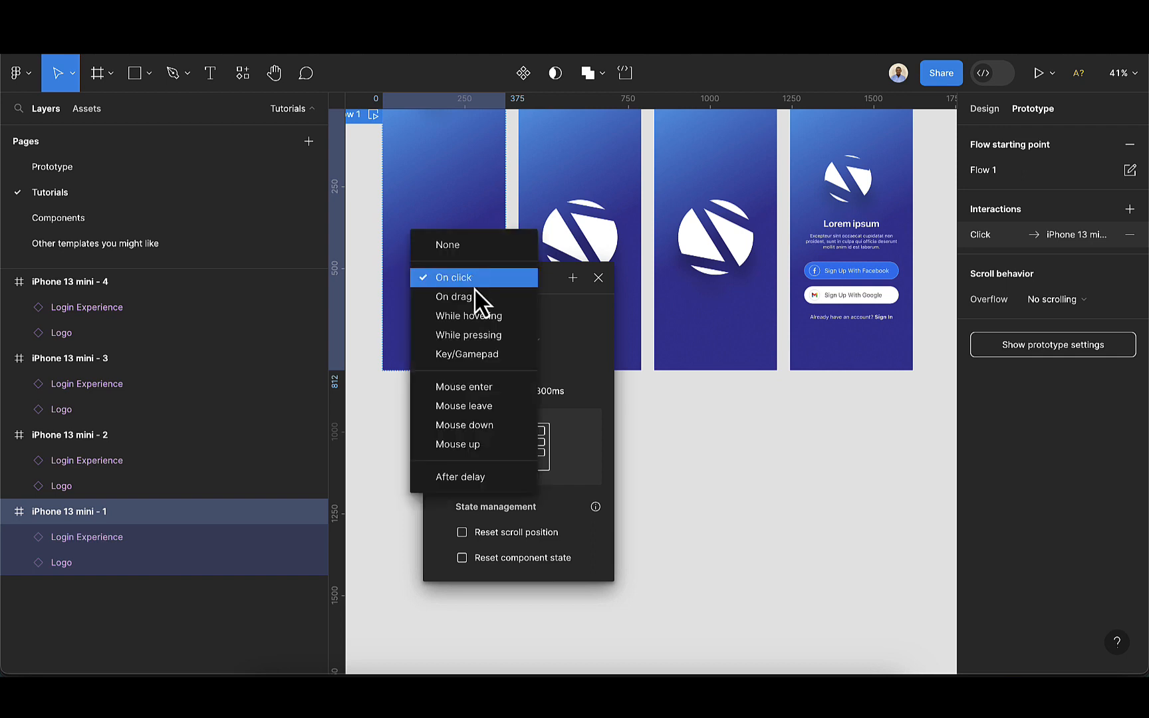
click(466, 478)
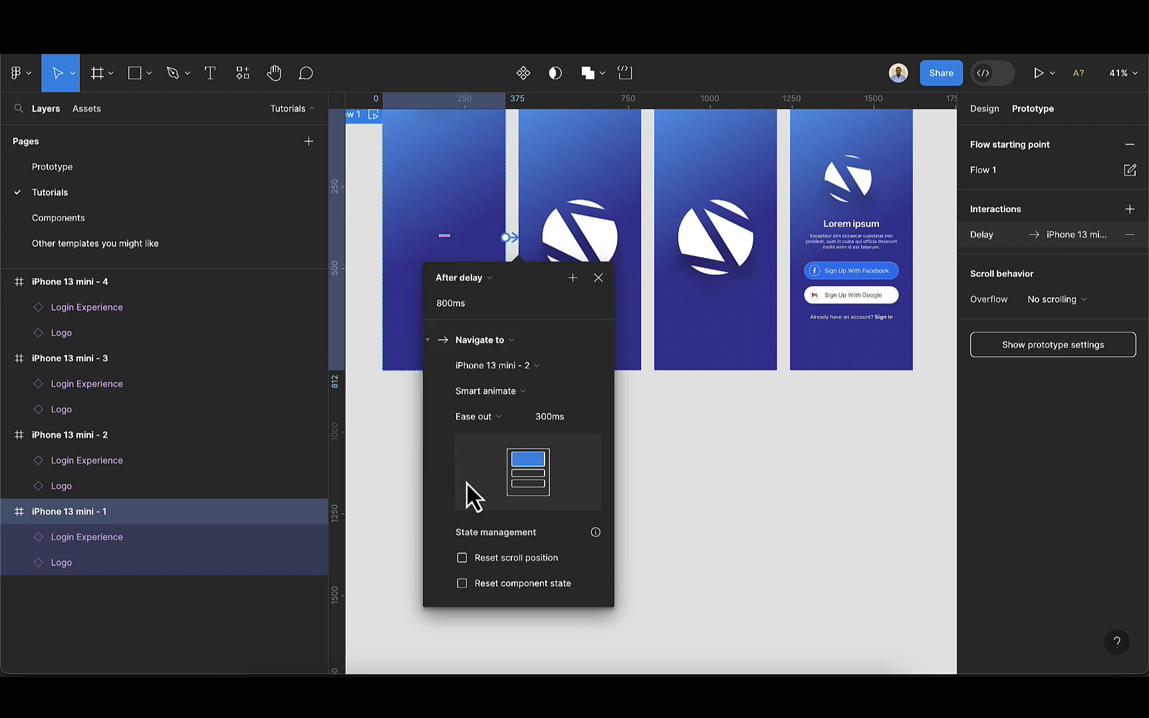
click(507, 394)
click(502, 352)
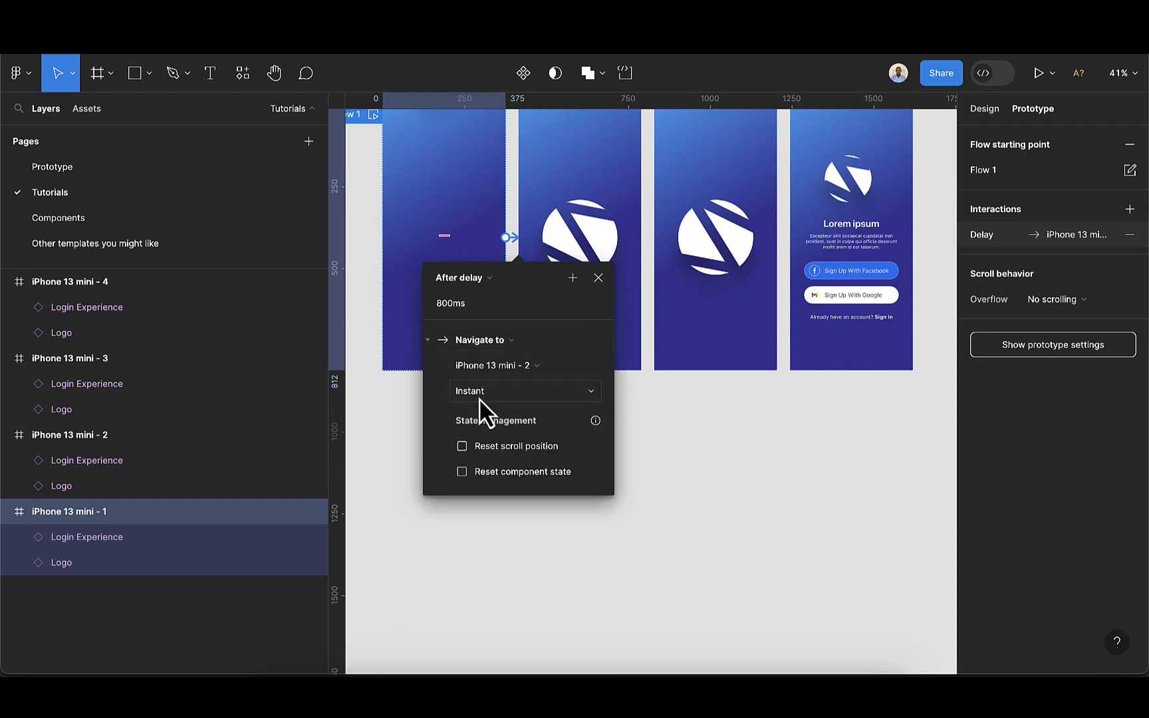
click(482, 395)
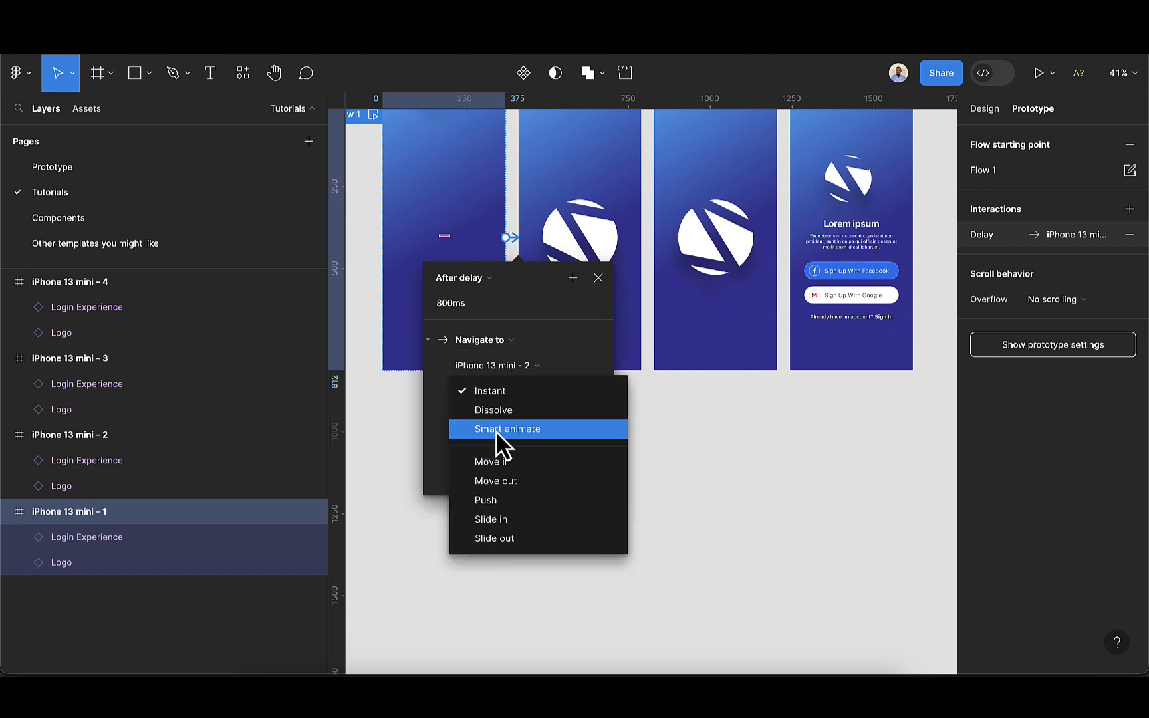
click(493, 430)
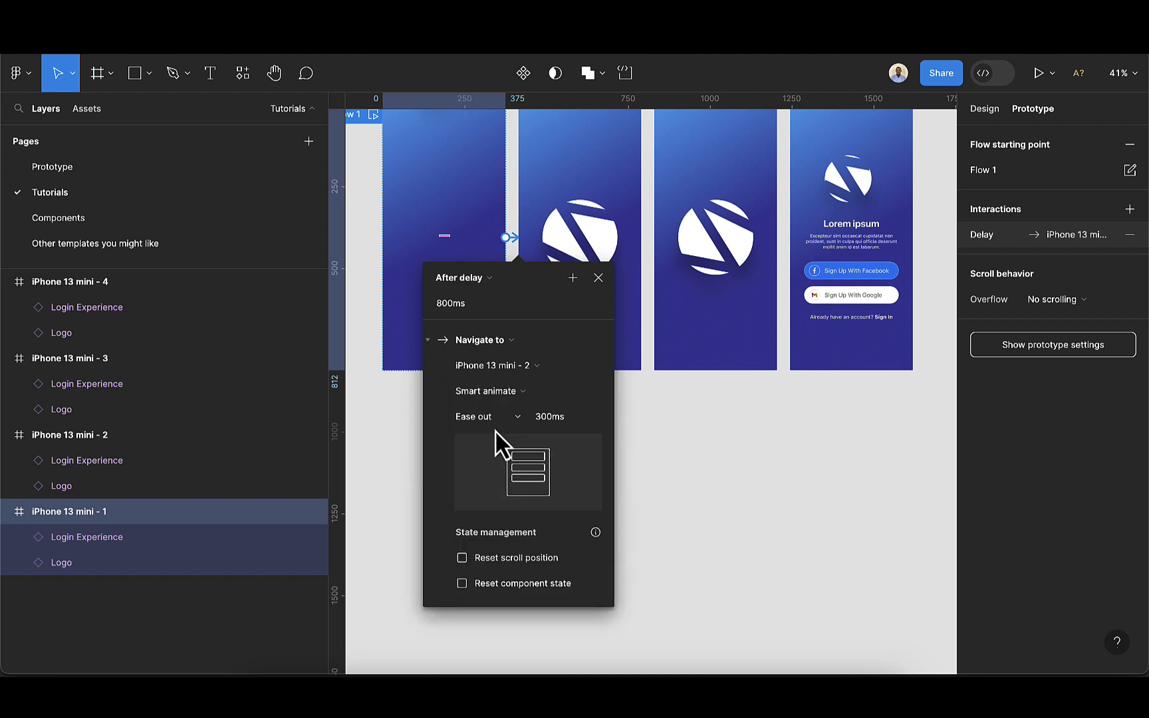
click(641, 333)
Connect iPhone 13 mini - 2 to iPhone 13 mini - 3 with a prototype interaction
scroll(642, 336, up, 4)
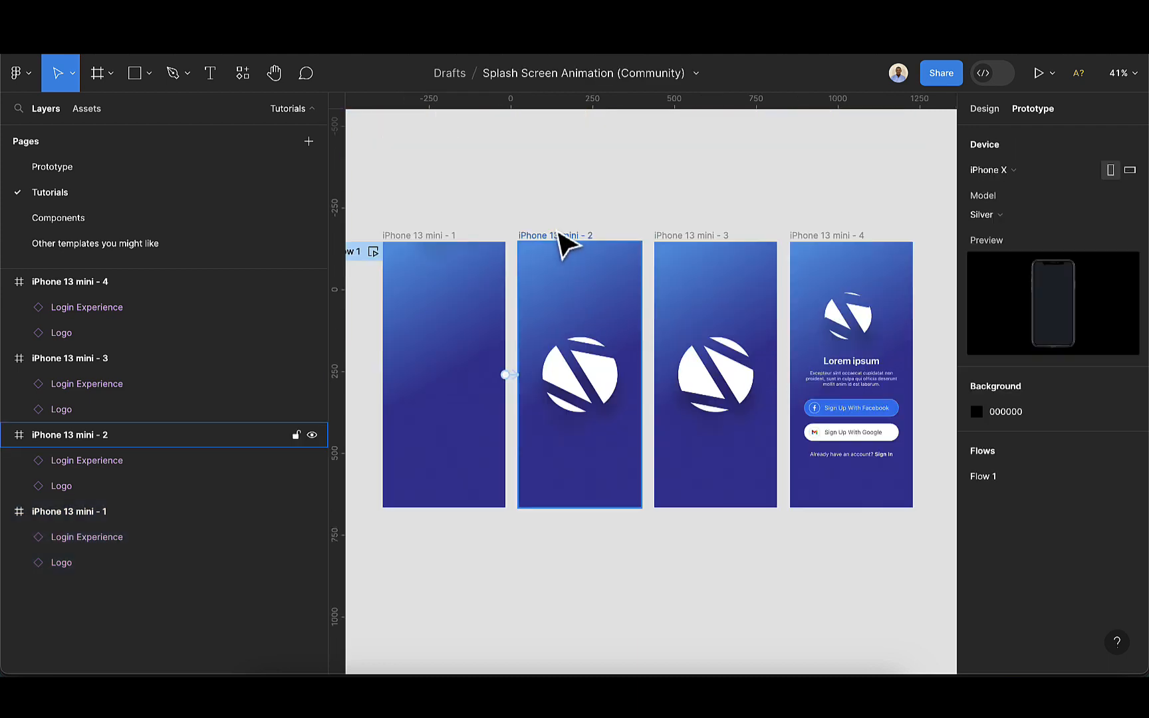
click(558, 235)
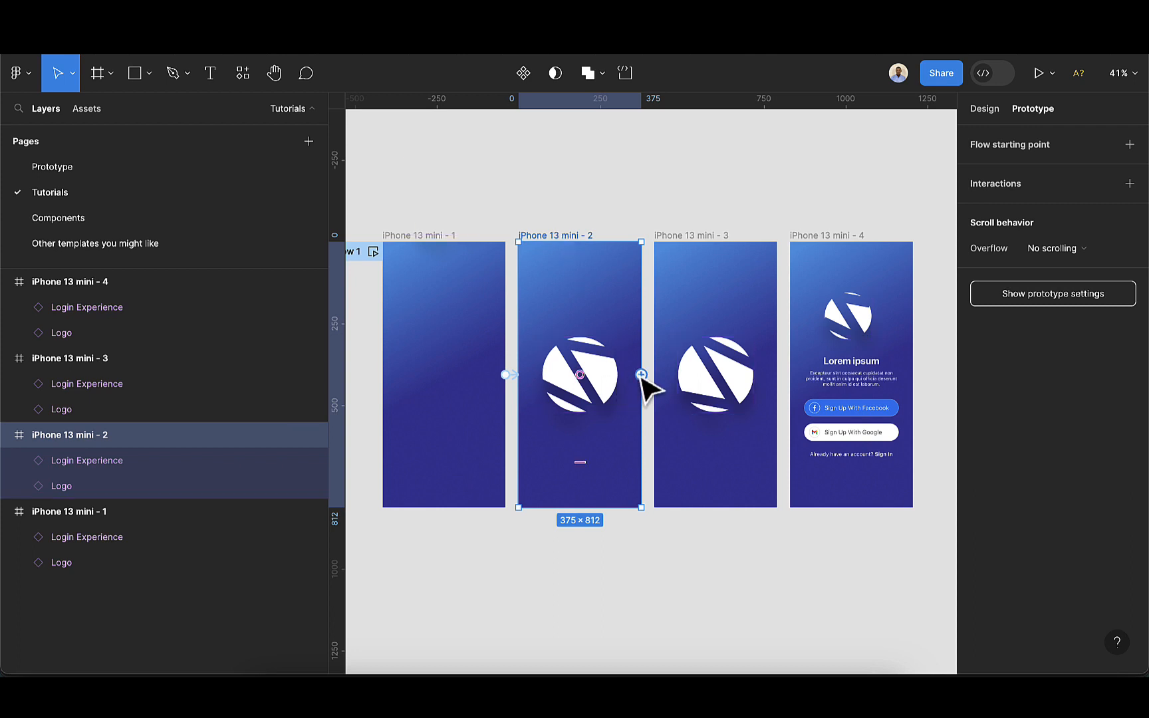
drag(641, 374, 682, 384)
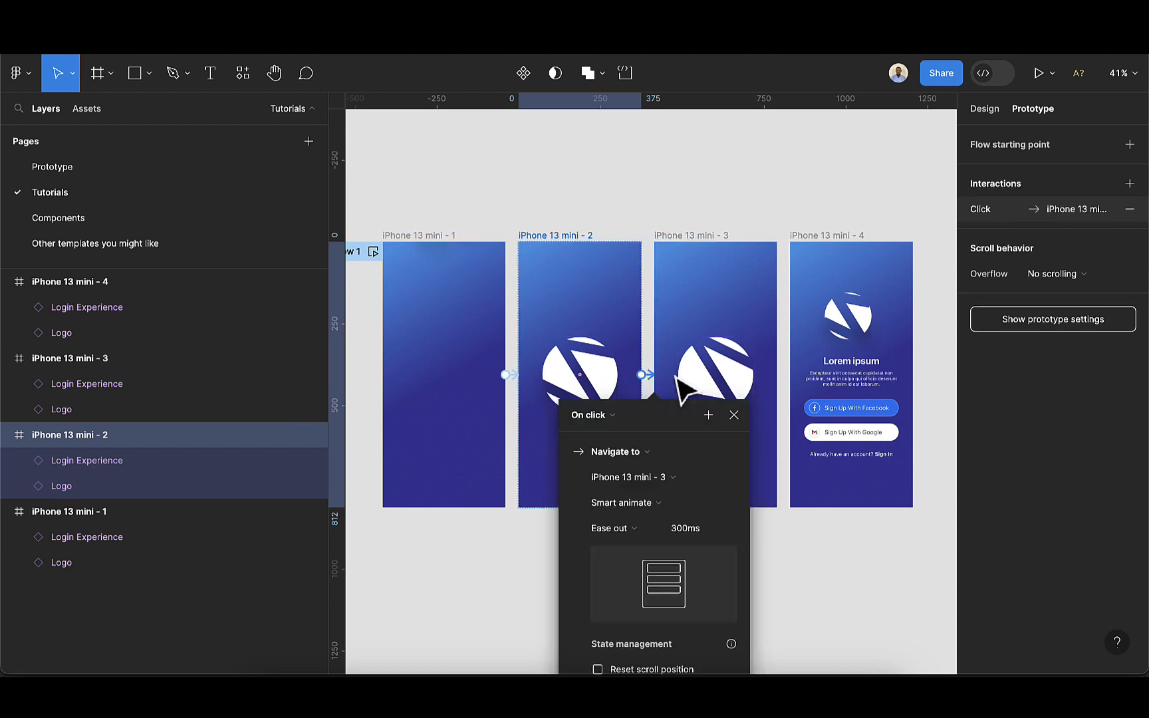
scroll(680, 372, down, 1)
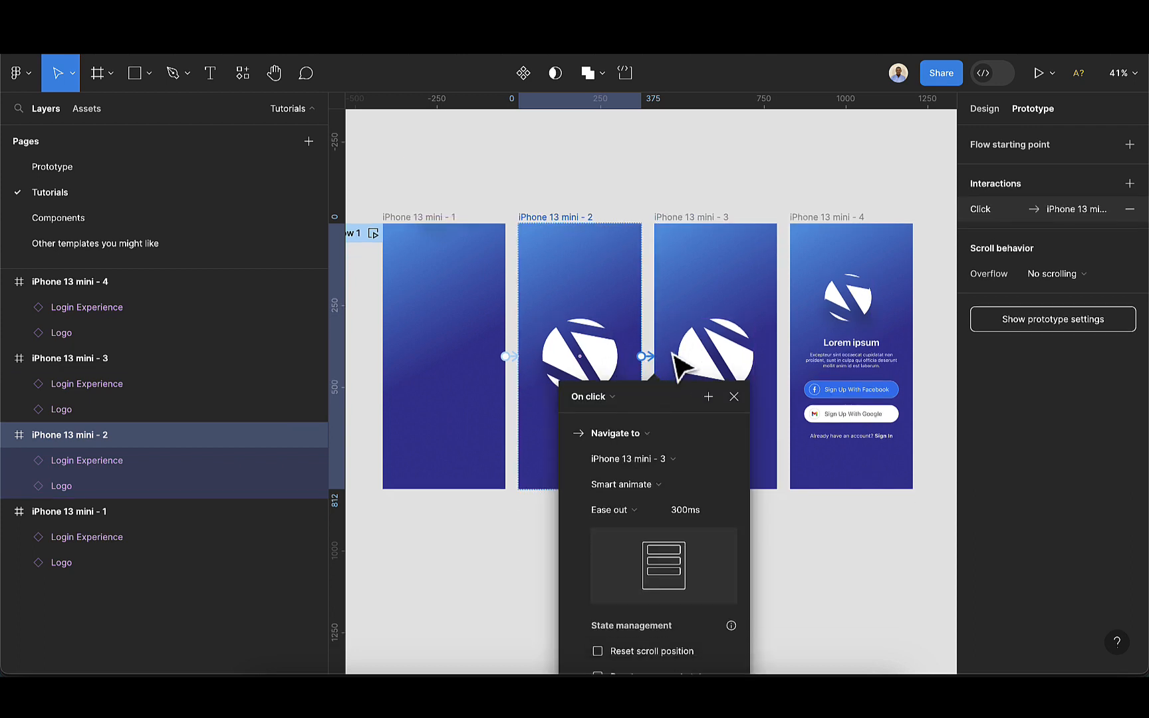
Change this second interaction's trigger to After delay and close the interaction settings
click(609, 395)
click(605, 594)
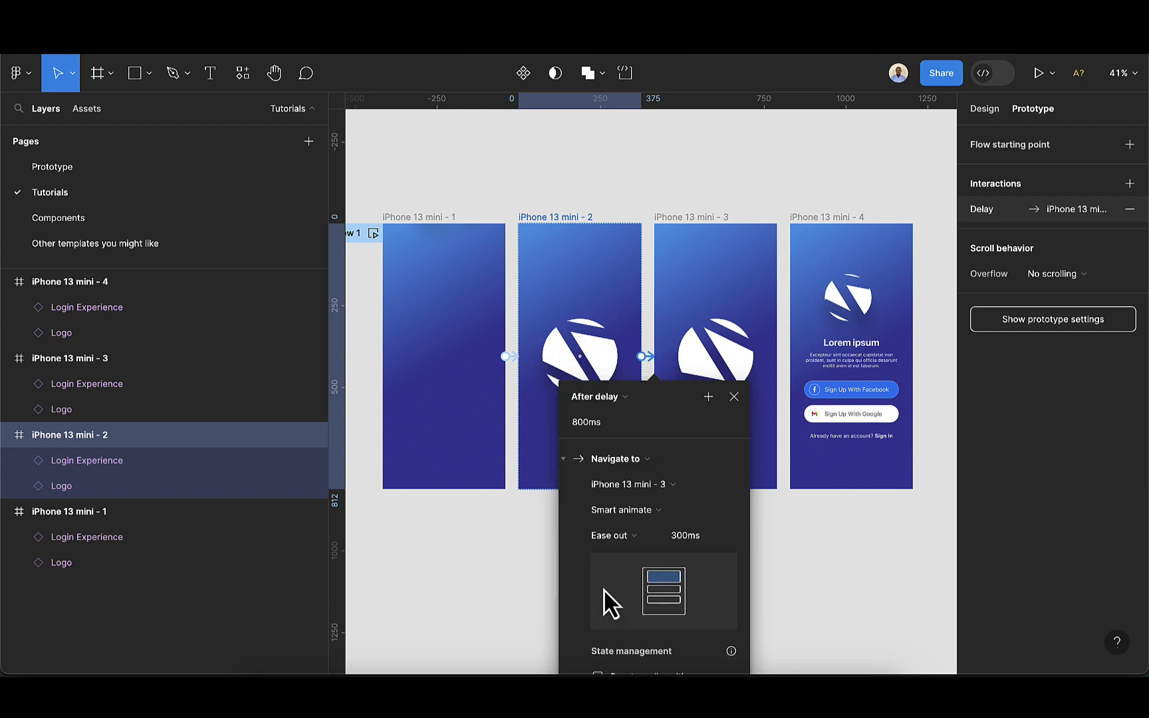
scroll(675, 476, down, 3)
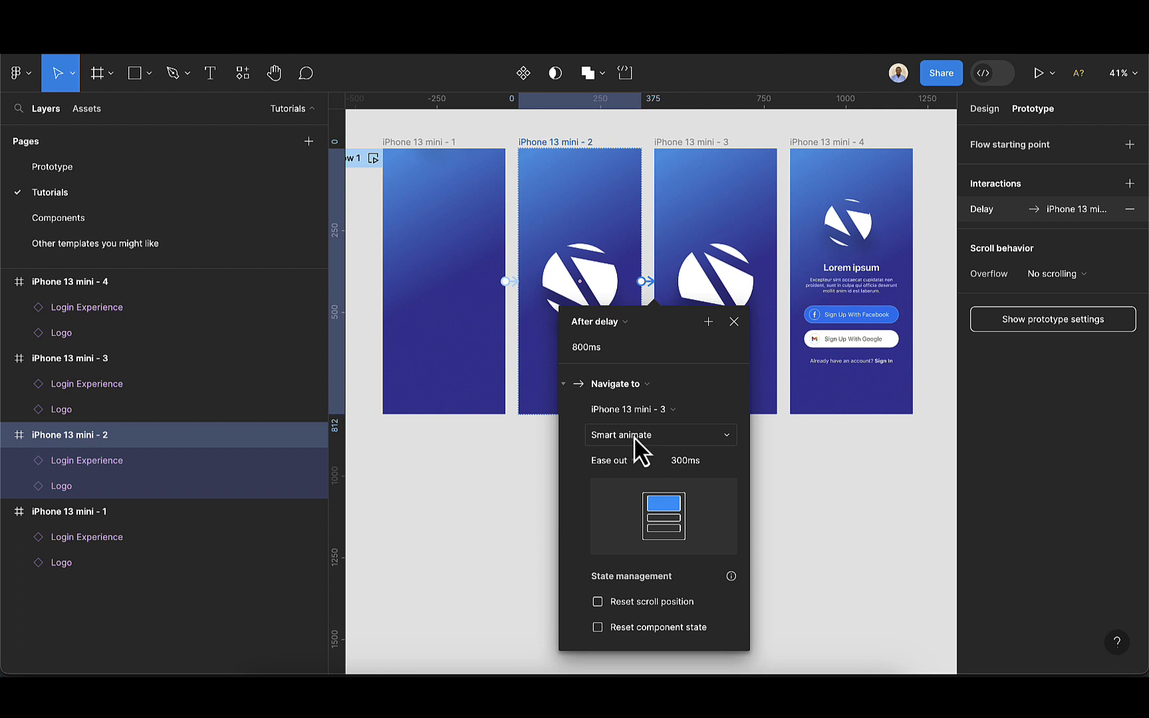
click(629, 460)
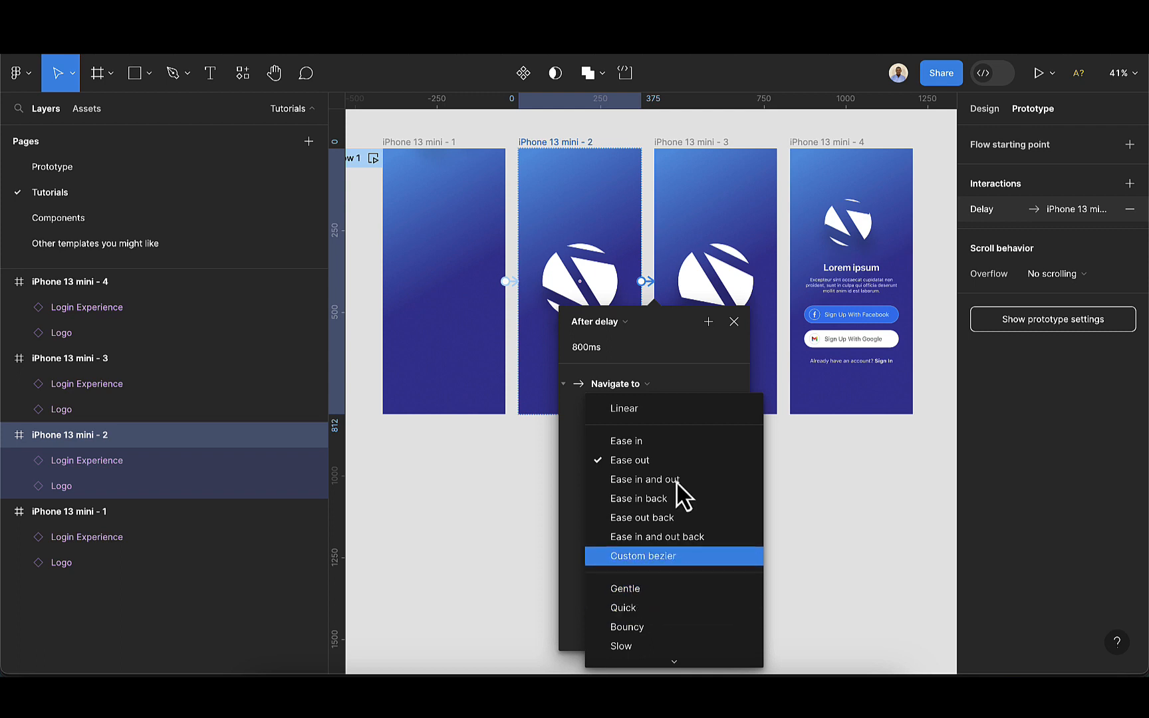
click(710, 157)
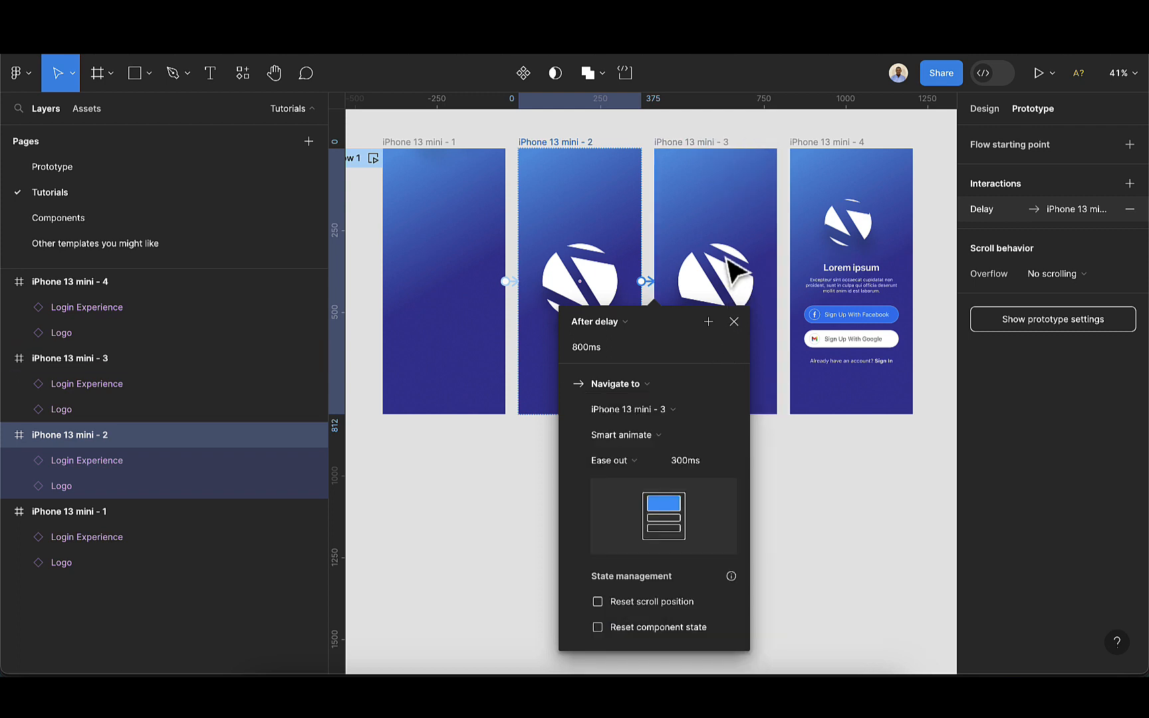
click(735, 321)
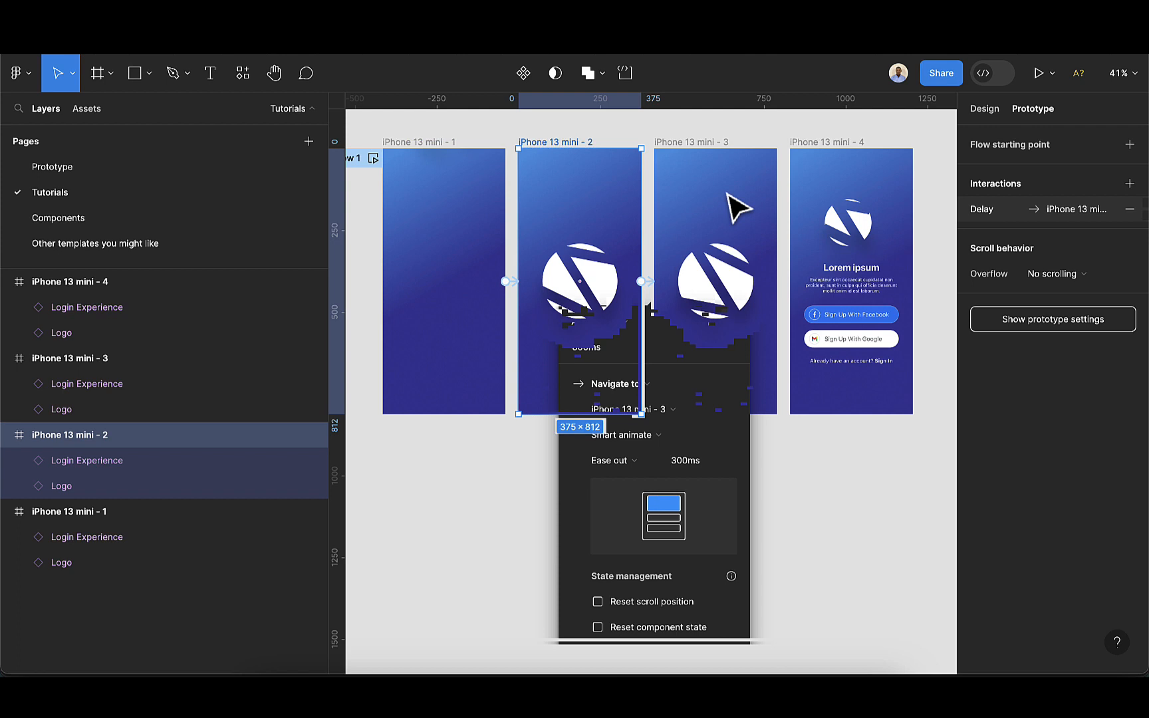
Connect iPhone 13 mini - 3 to iPhone 13 mini - 4 with an After delay interaction and close its settings
click(706, 149)
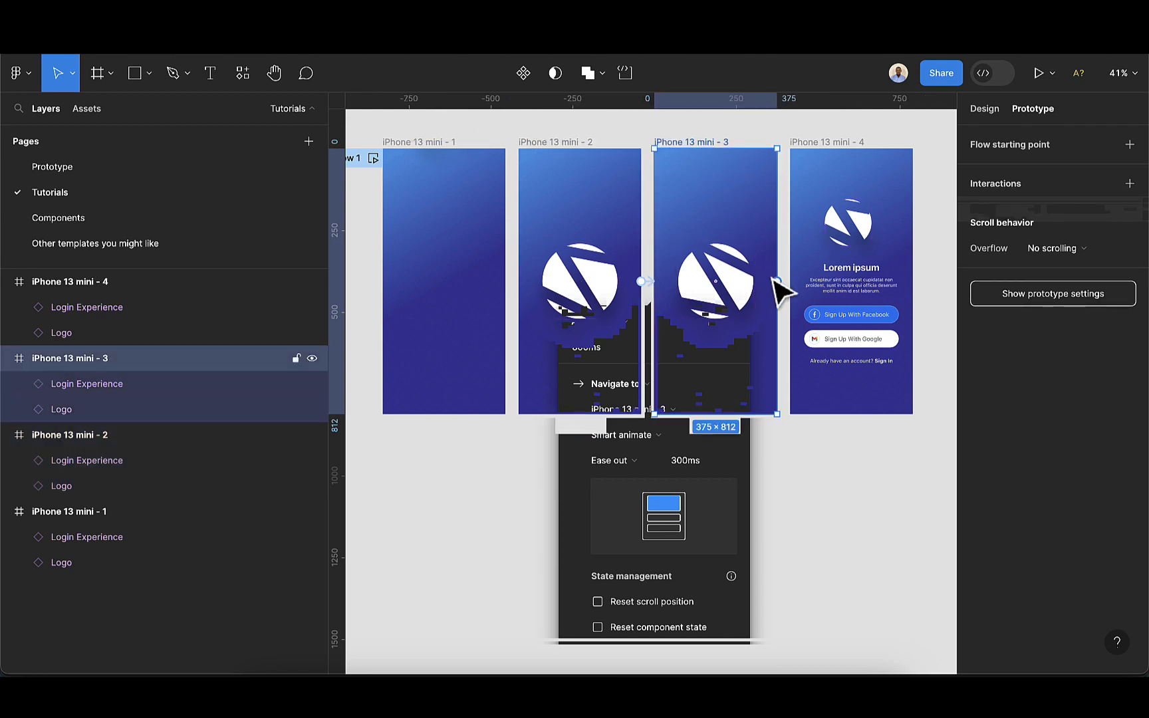
drag(814, 282, 815, 289)
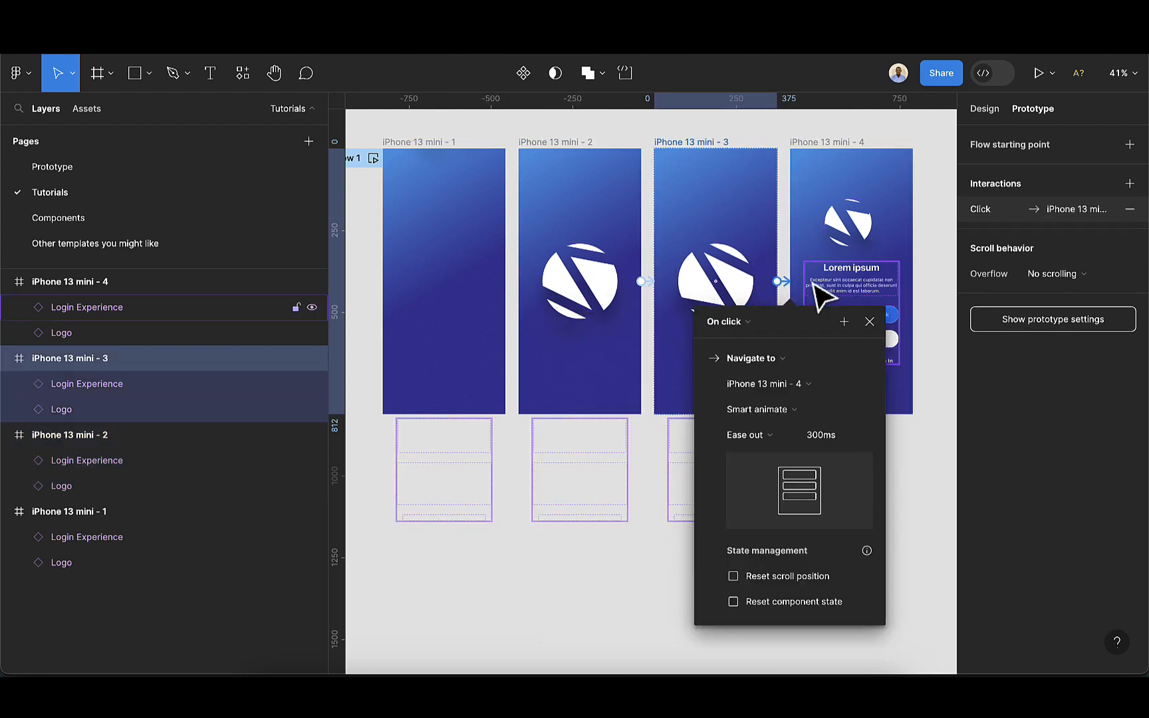
click(749, 318)
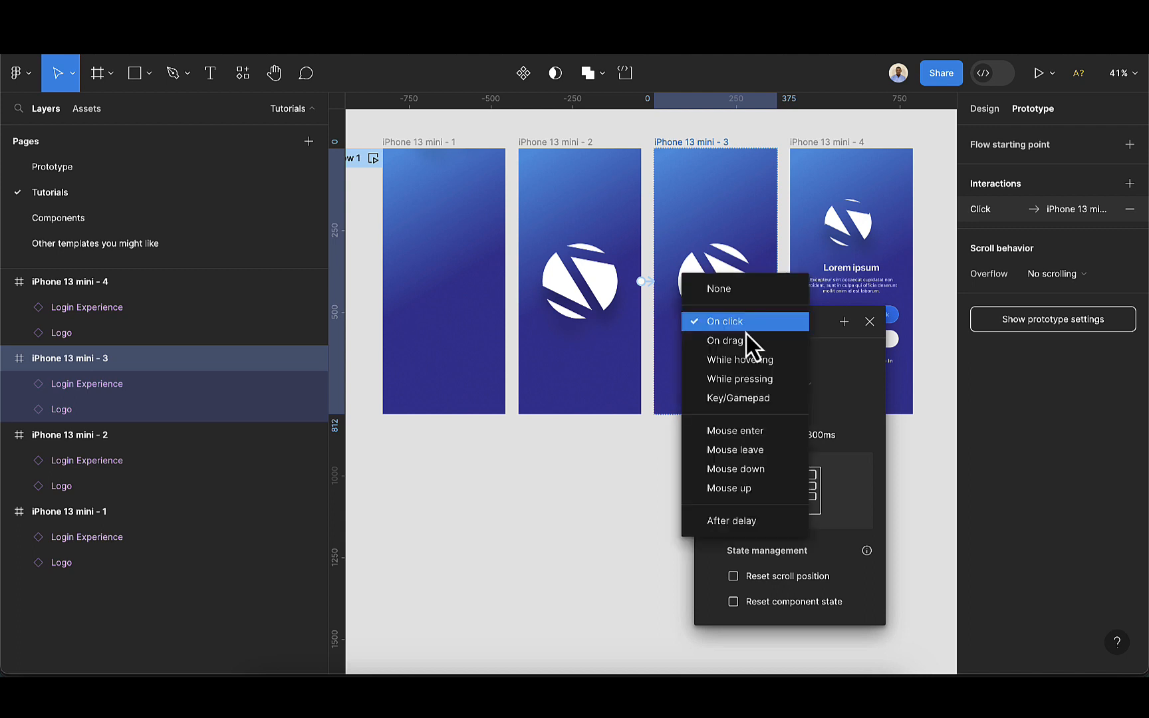
click(737, 522)
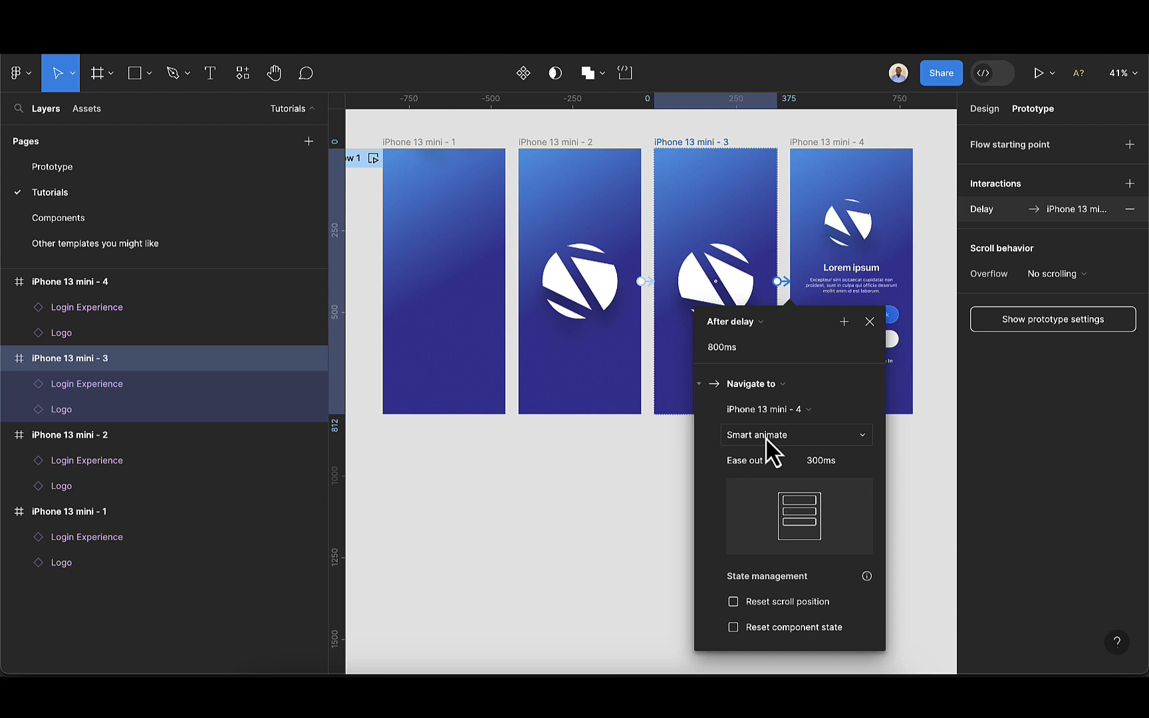
click(870, 322)
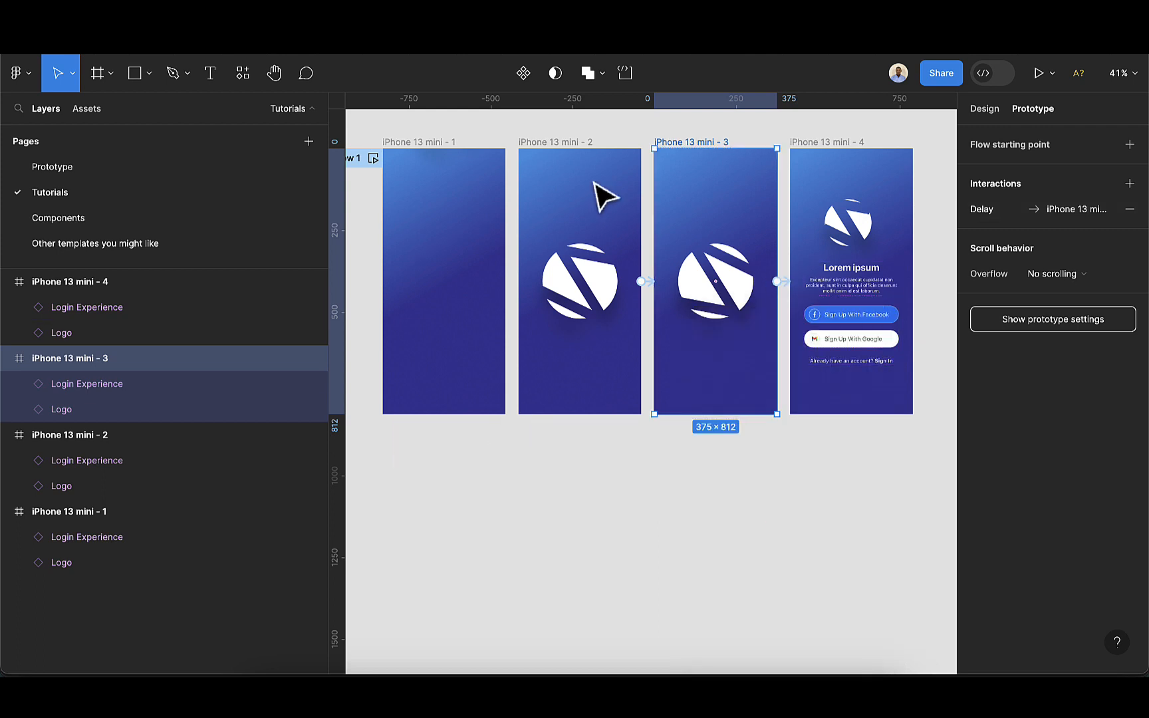
Preview Flow 1 in the prototype player and close it
click(373, 160)
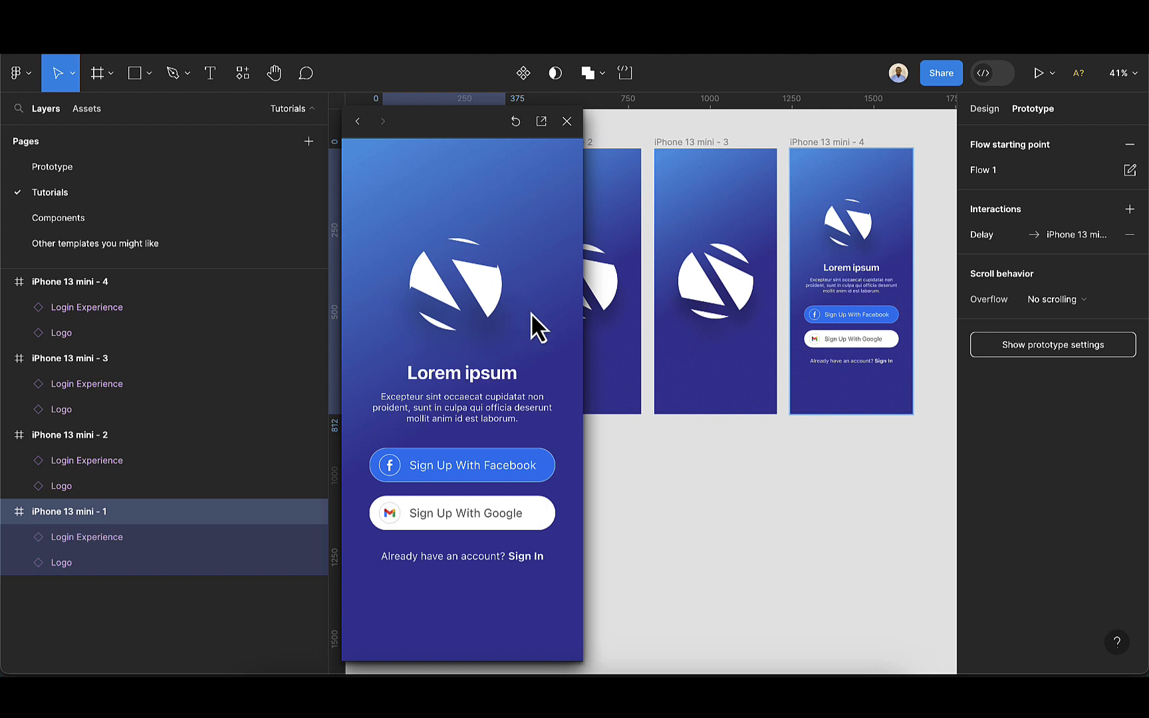
click(567, 121)
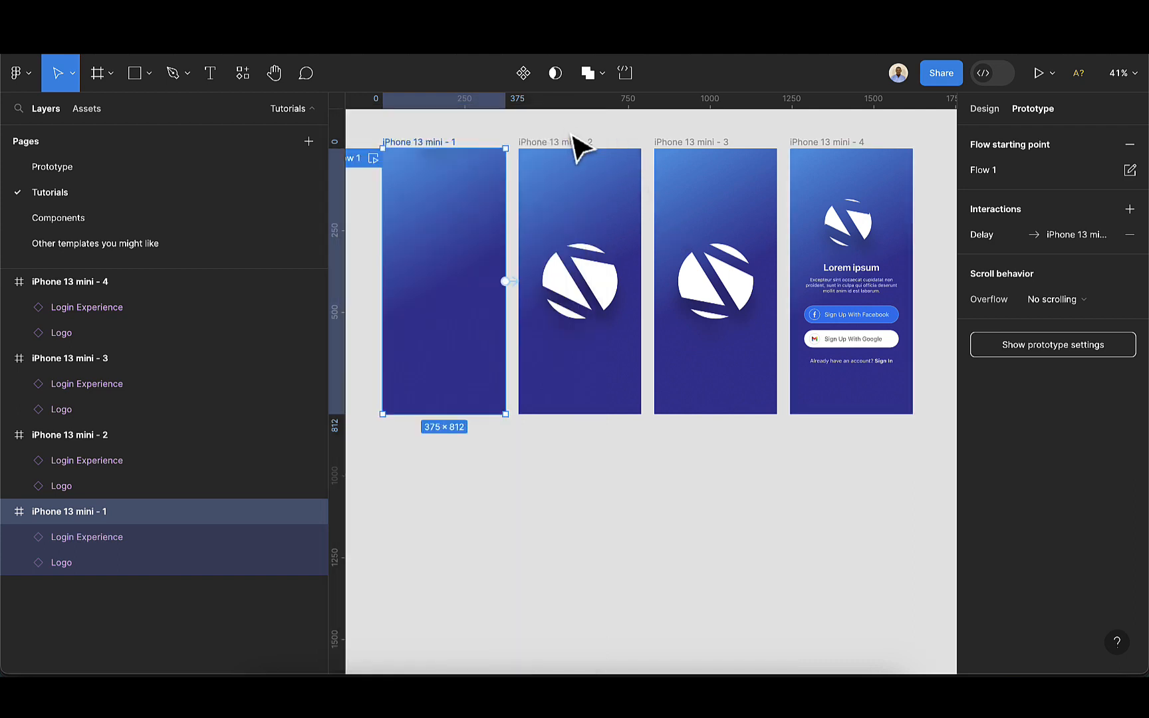
Set the easing of the iPhone 13 mini - 2 to iPhone 13 mini - 3 interaction to Bouncy
click(661, 142)
scroll(645, 279, up, 5)
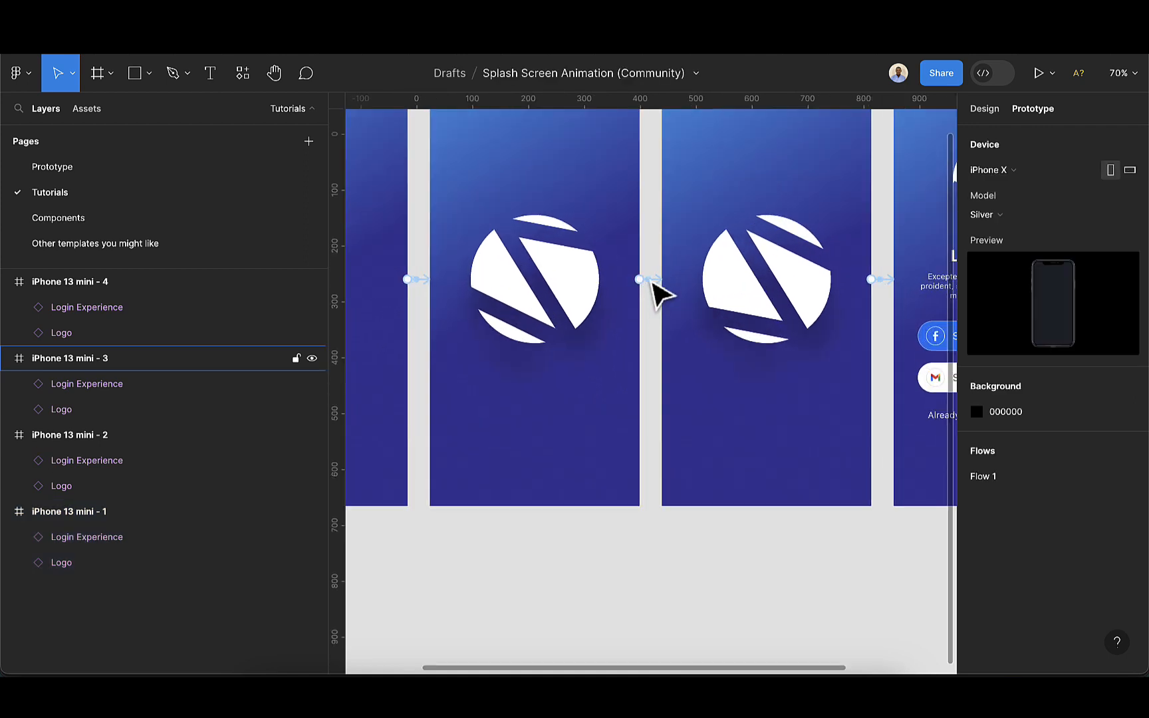
click(648, 280)
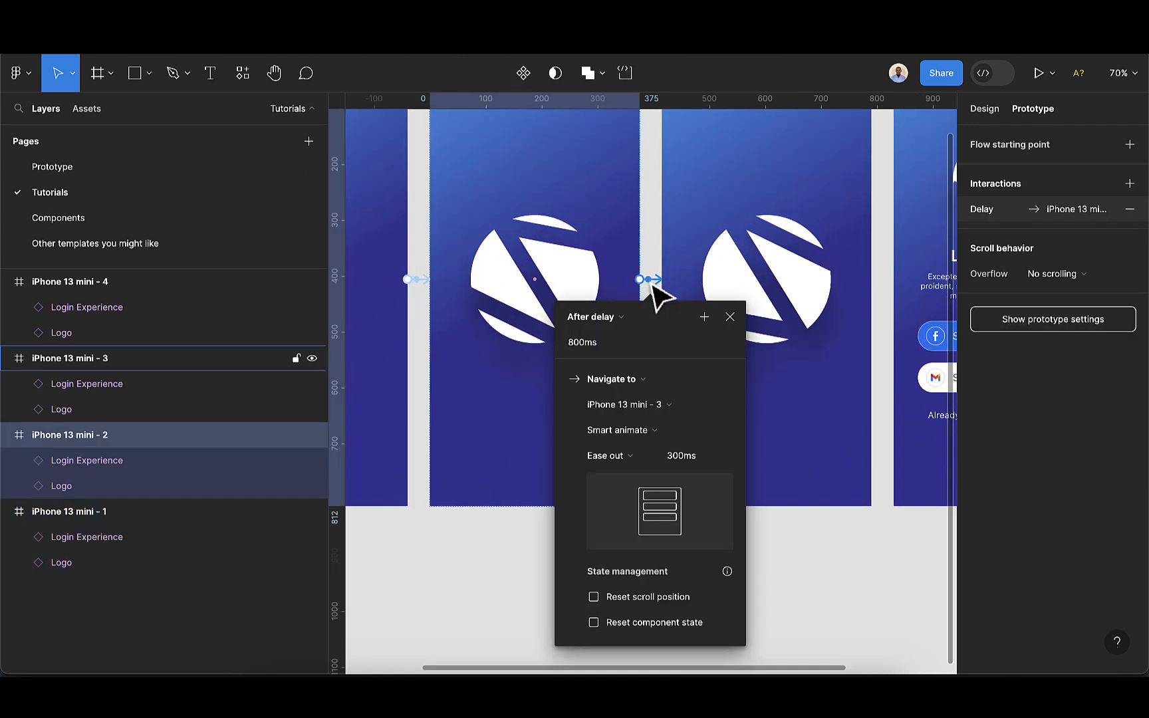
click(620, 457)
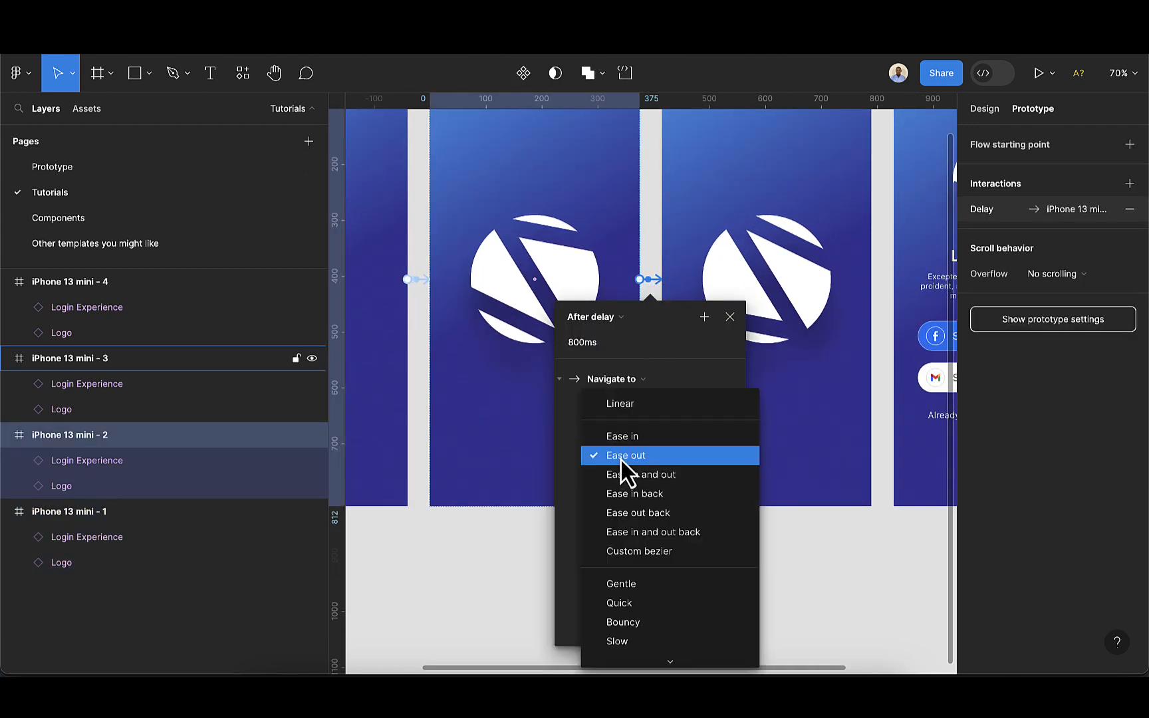
click(627, 615)
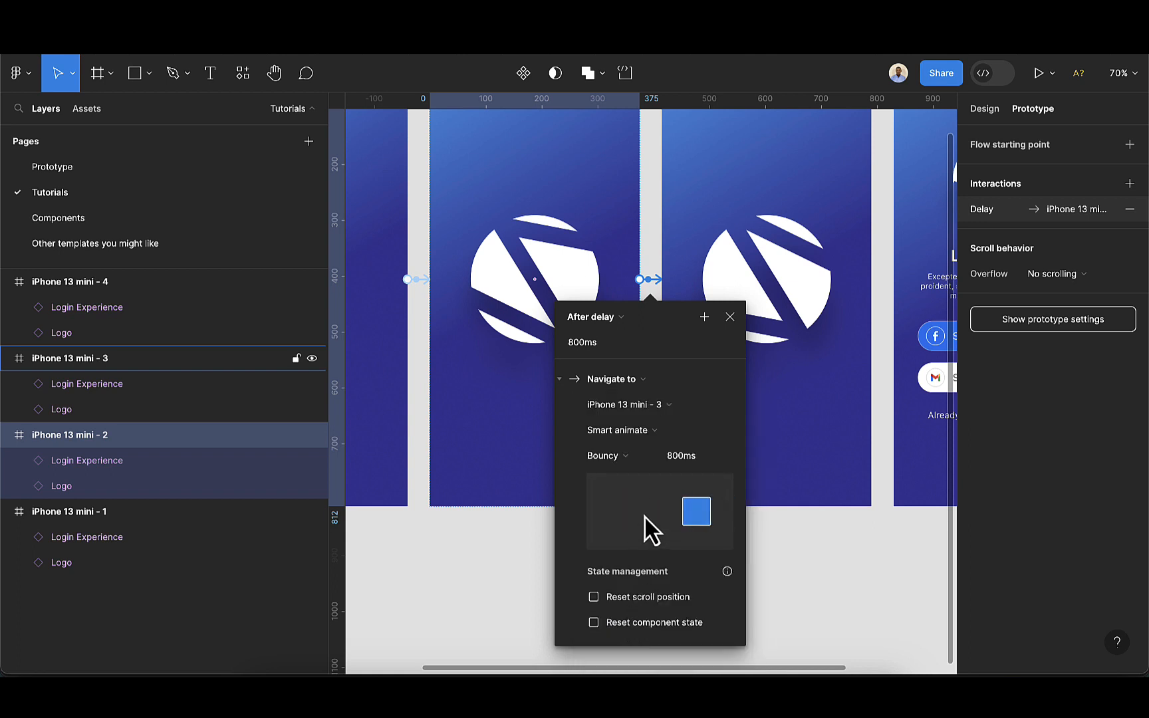
Play Flow 1 again in the preview to check the bouncy animation, then close it
scroll(625, 506, down, 5)
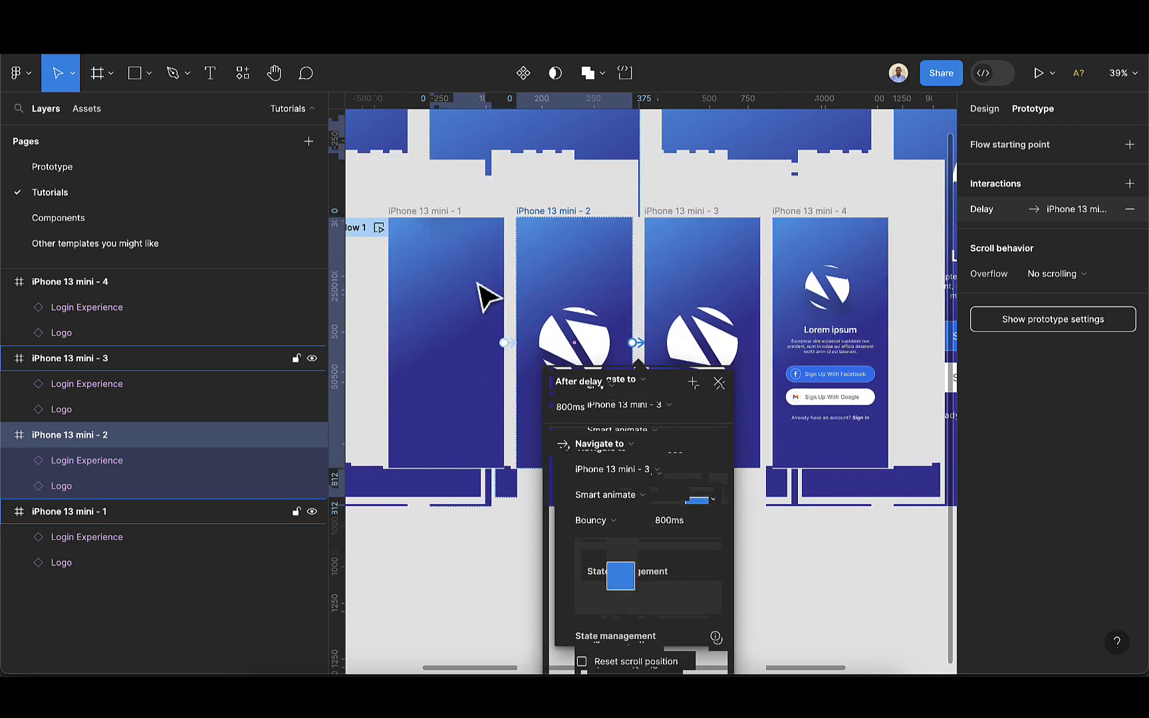
click(377, 228)
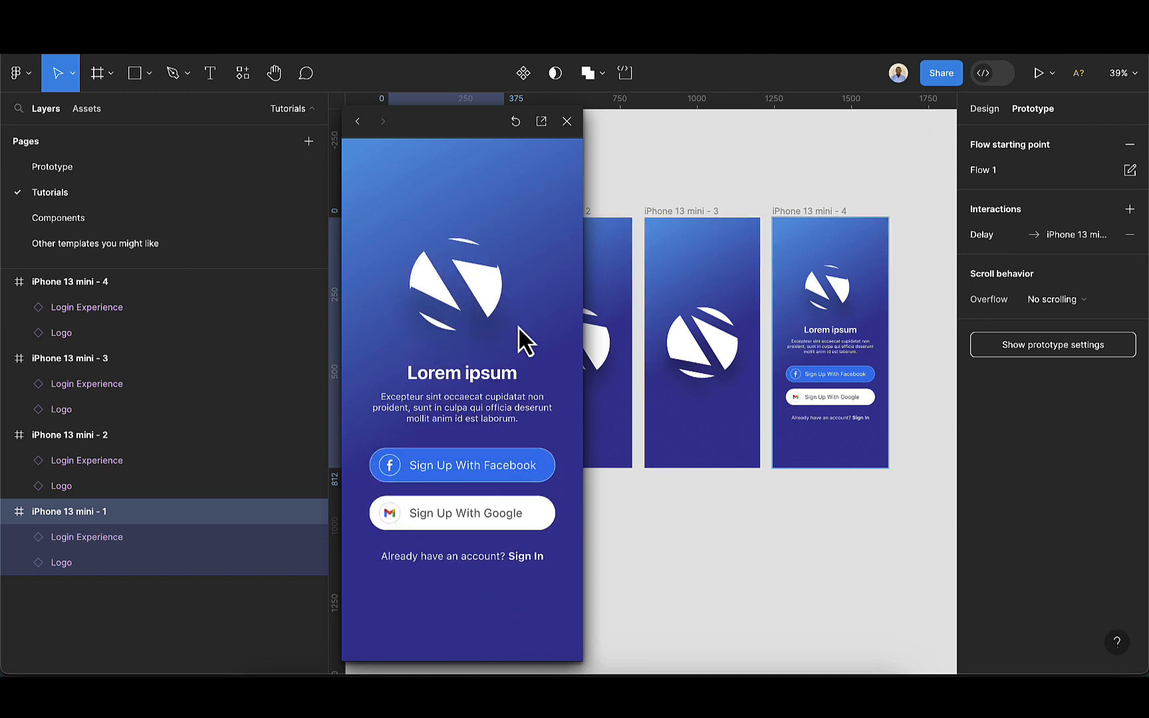
click(566, 121)
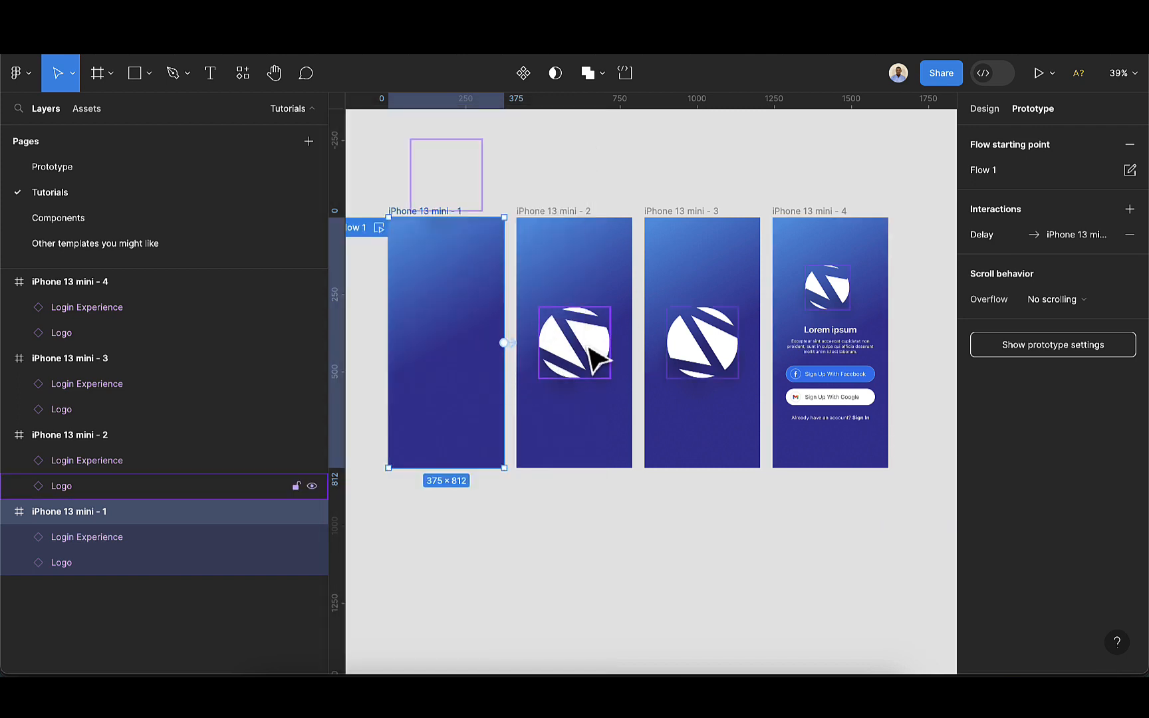
Reopen the iPhone 13 mini - 2 to iPhone 13 mini - 3 interaction and review its easing options before closing it
scroll(588, 347, up, 3)
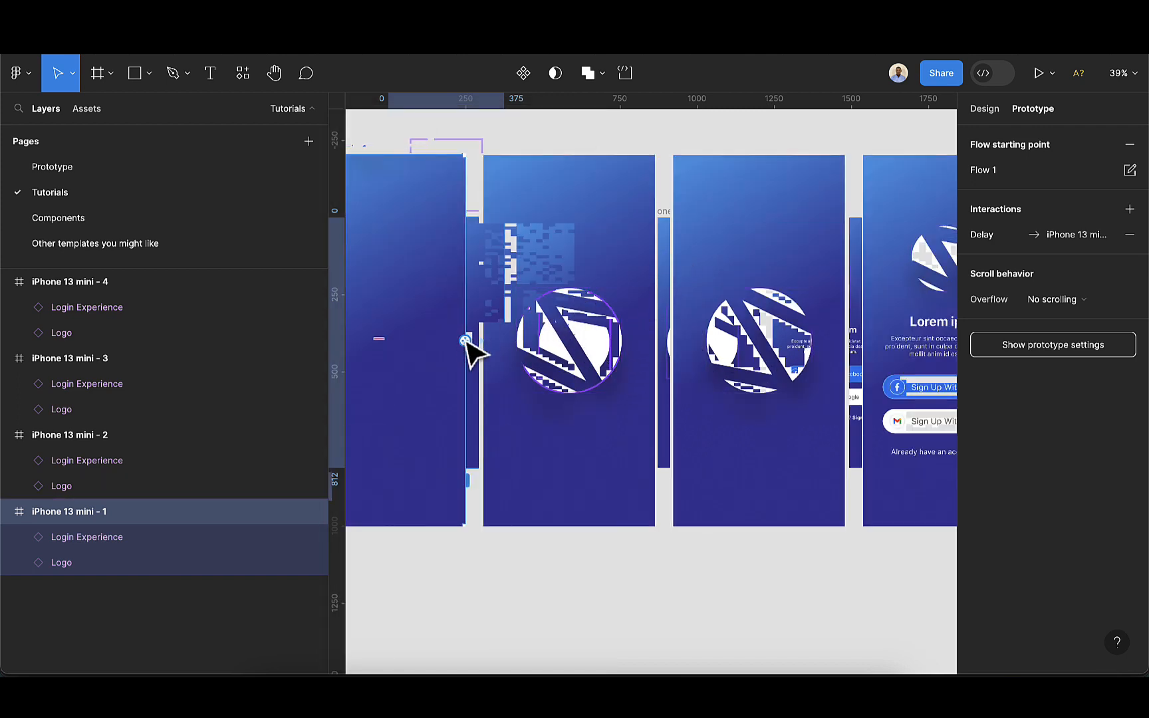
click(667, 241)
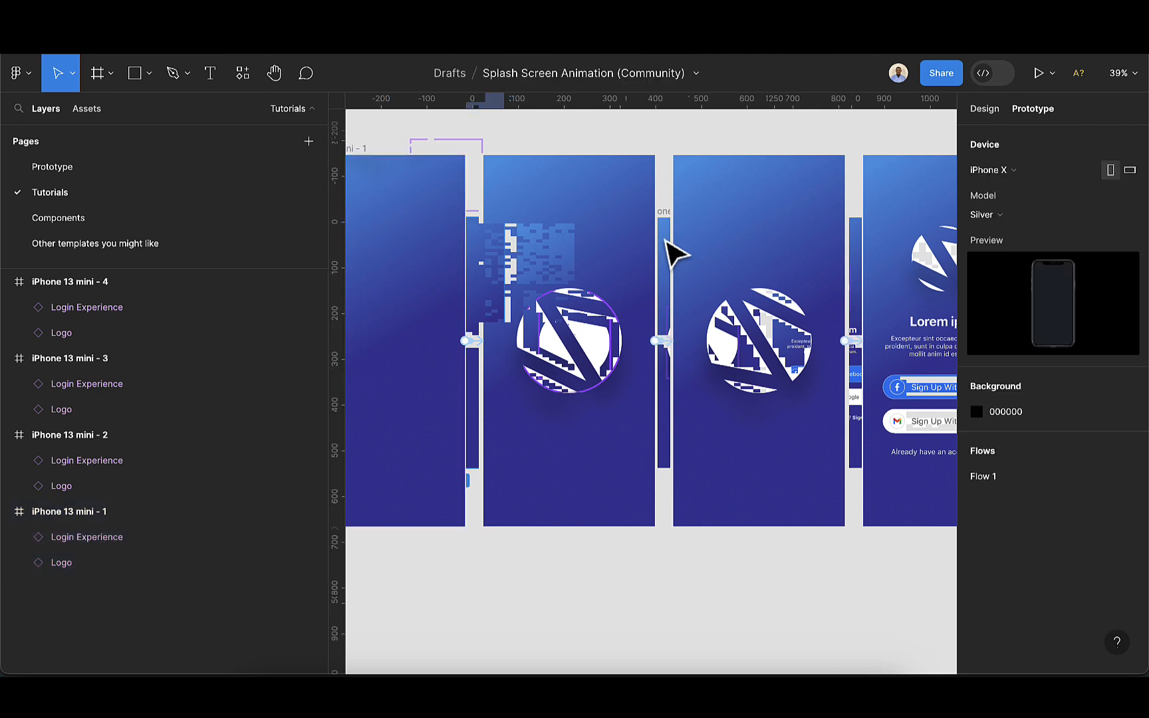
click(665, 344)
scroll(666, 343, up, 5)
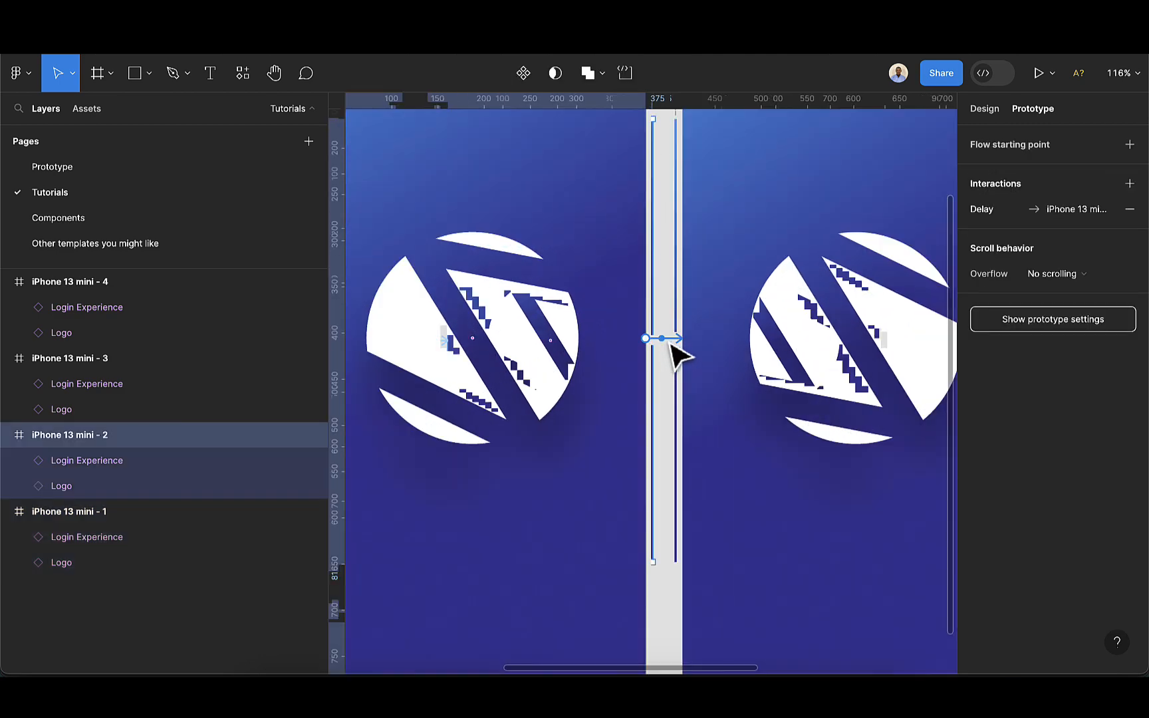
click(667, 341)
scroll(670, 347, down, 5)
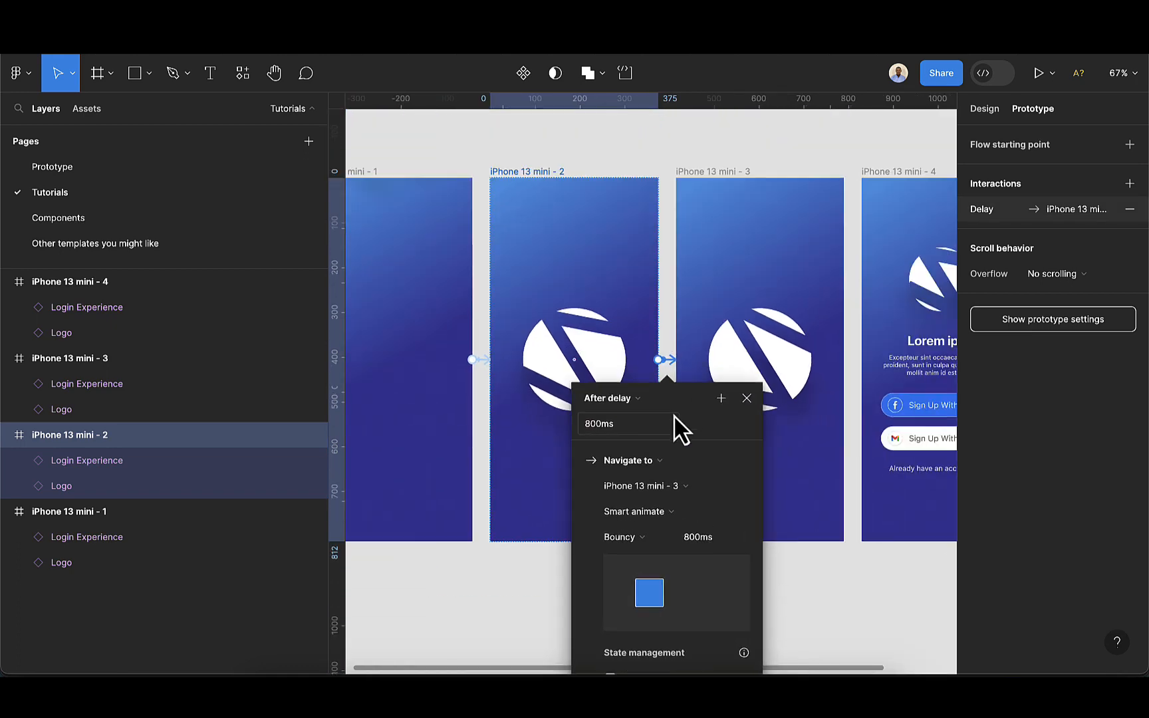
click(646, 538)
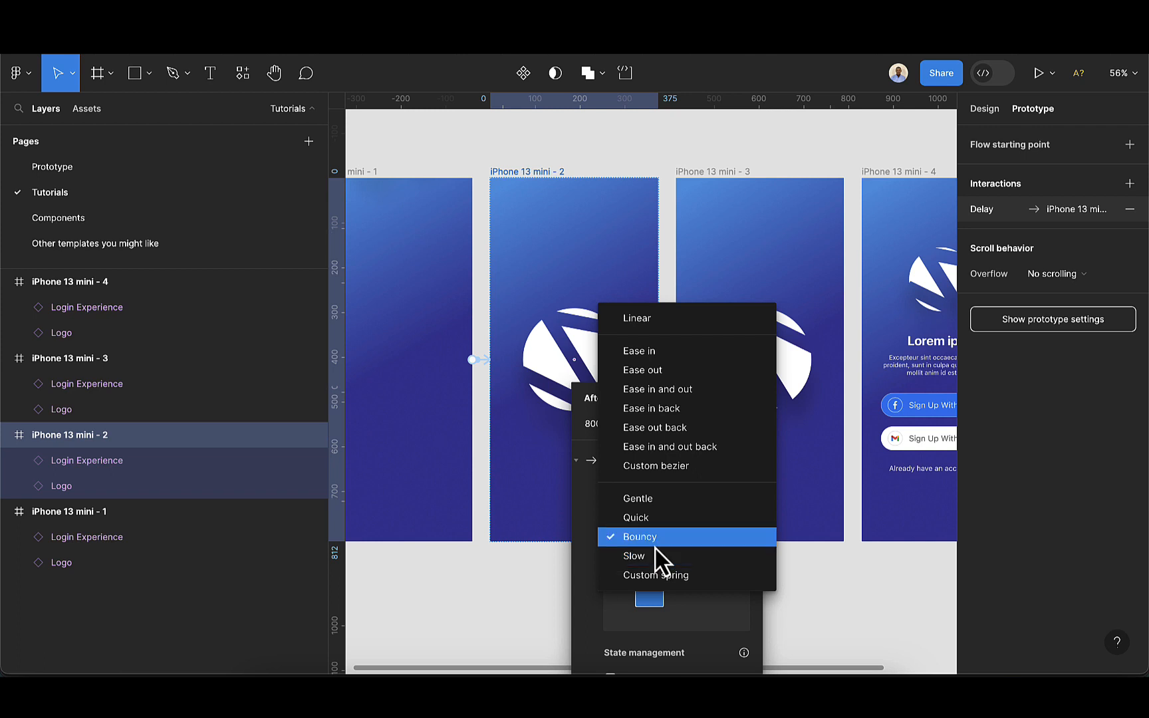
click(673, 163)
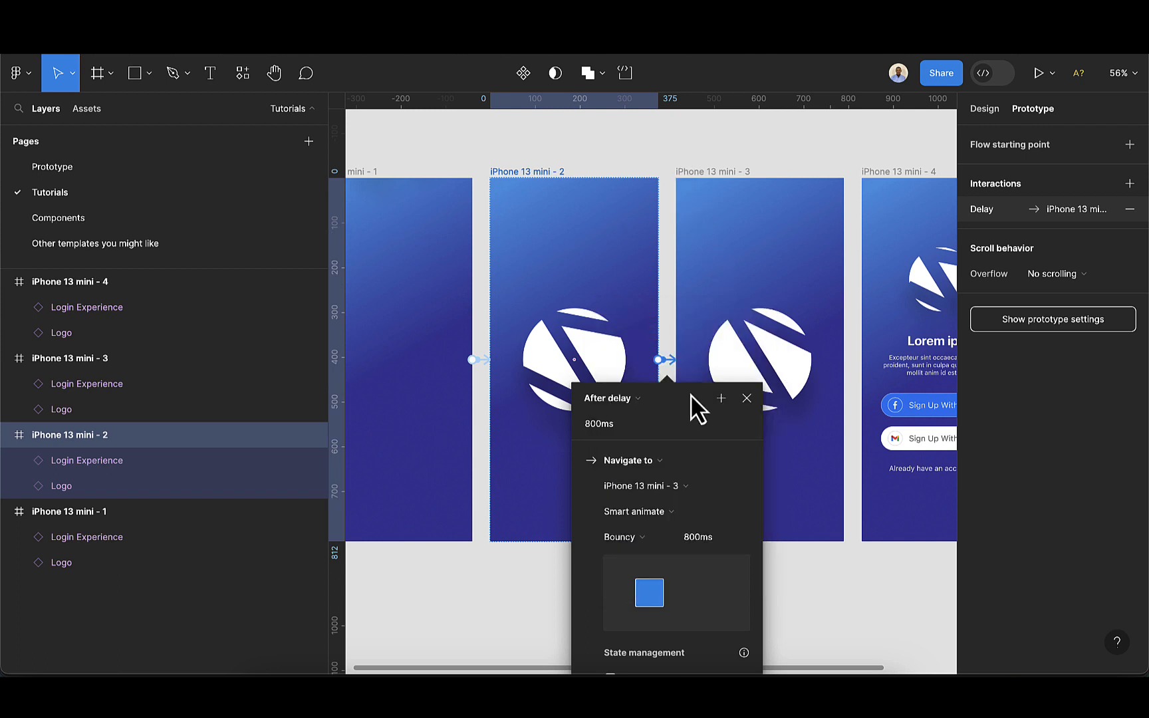
click(747, 398)
scroll(751, 479, down, 5)
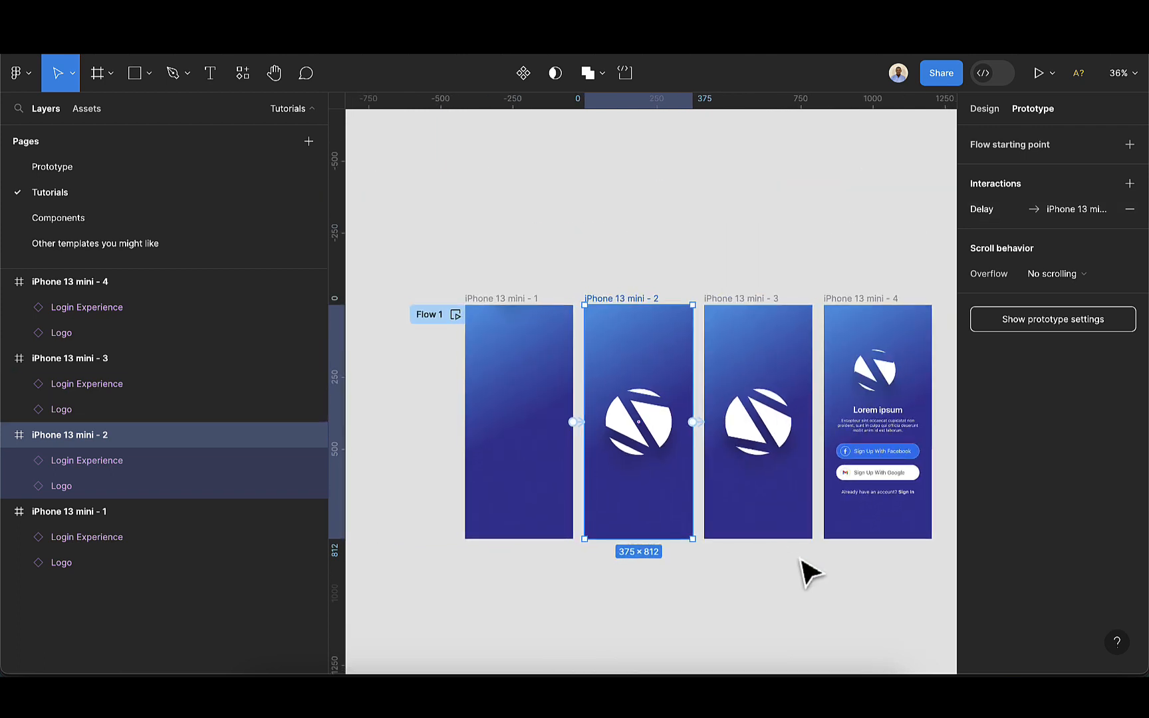
scroll(802, 564, right, 1)
scroll(651, 528, left, 1)
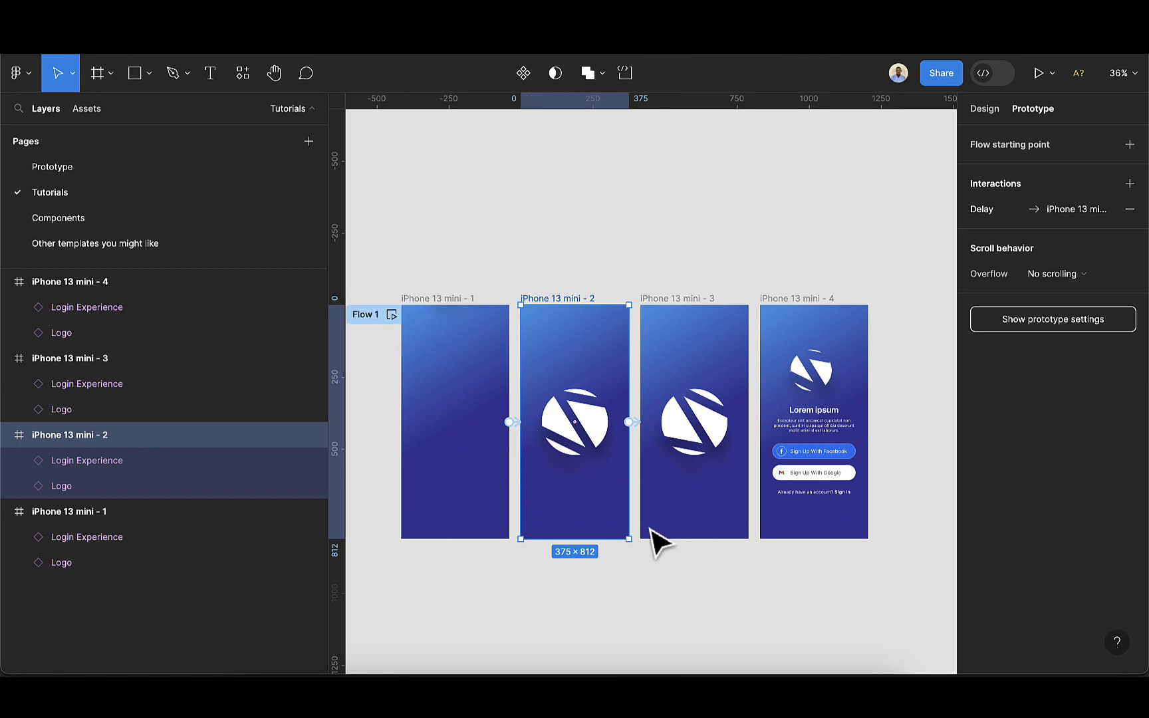